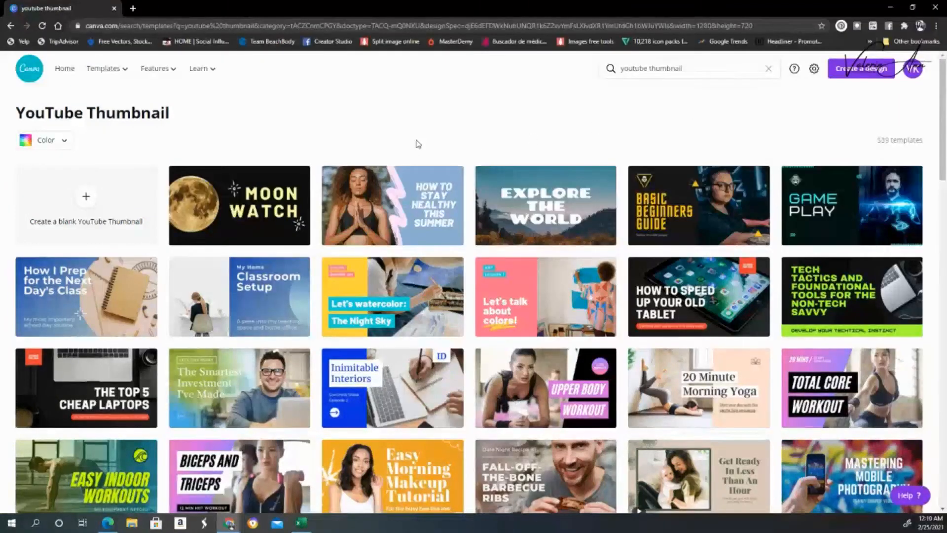
Create a blank YouTube thumbnail and add the uploaded photo of the smiling woman in a green jacket with her palm raised
click(82, 200)
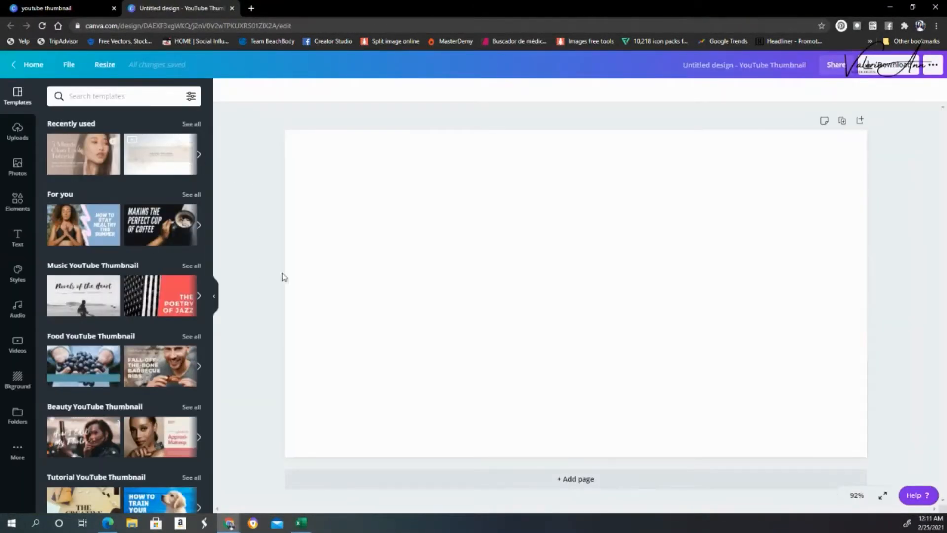
click(393, 199)
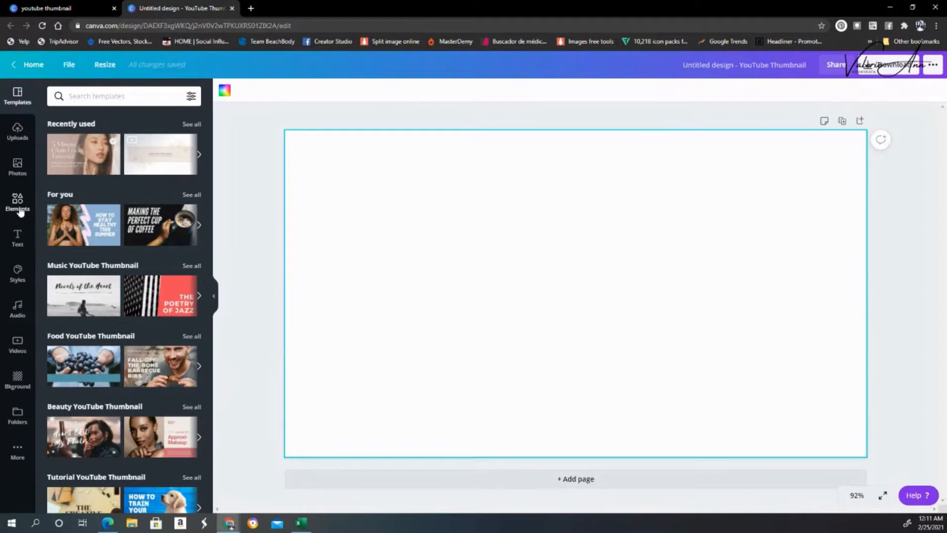
click(17, 135)
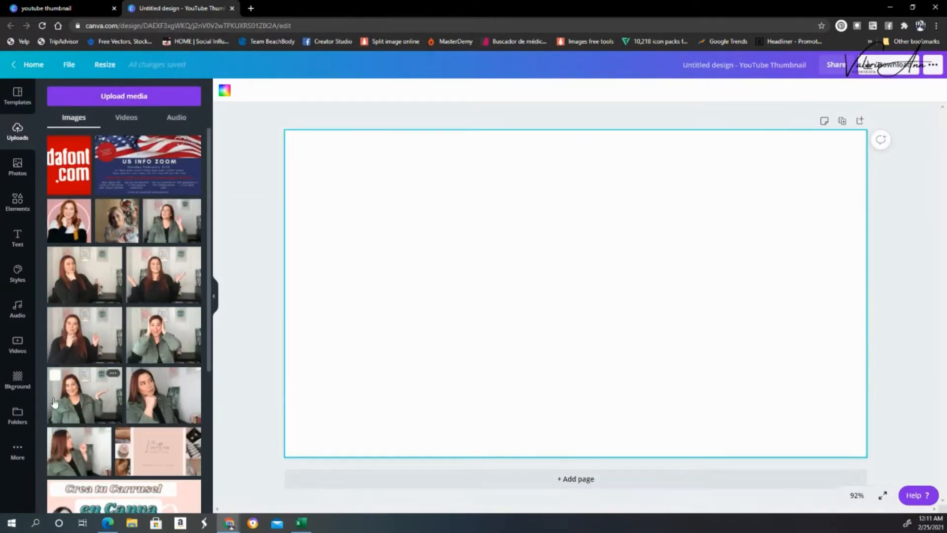
click(70, 404)
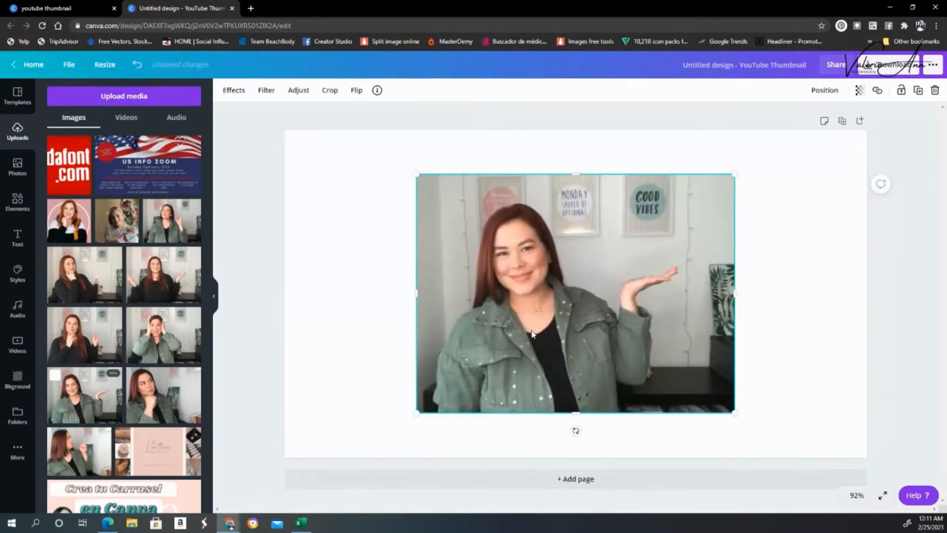
Remove the photo's background, then move the cutout to the page's lower-left corner and enlarge it
click(229, 90)
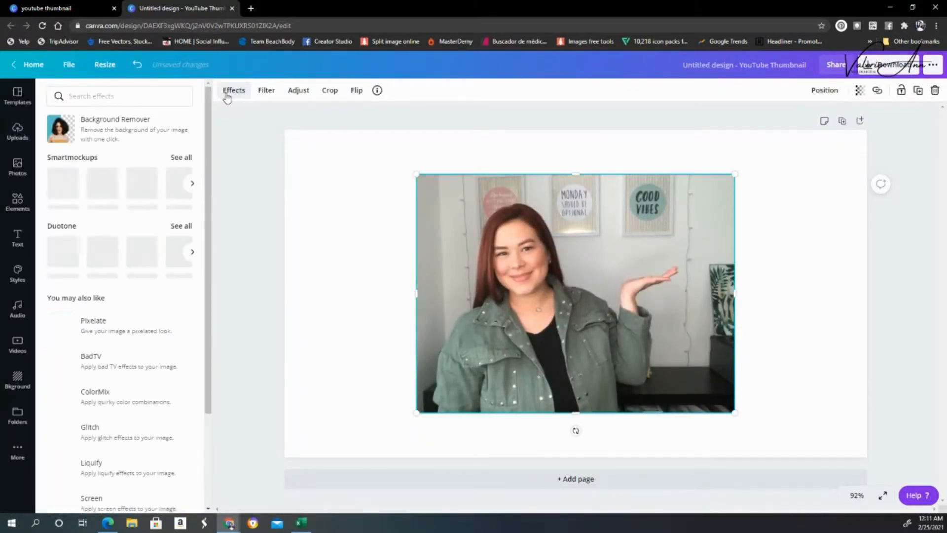
click(140, 135)
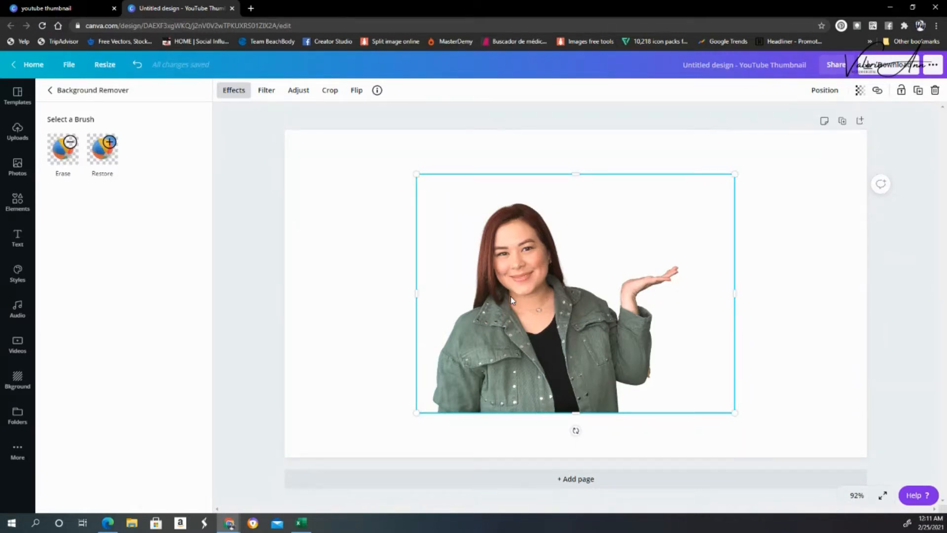
drag(510, 297, 367, 340)
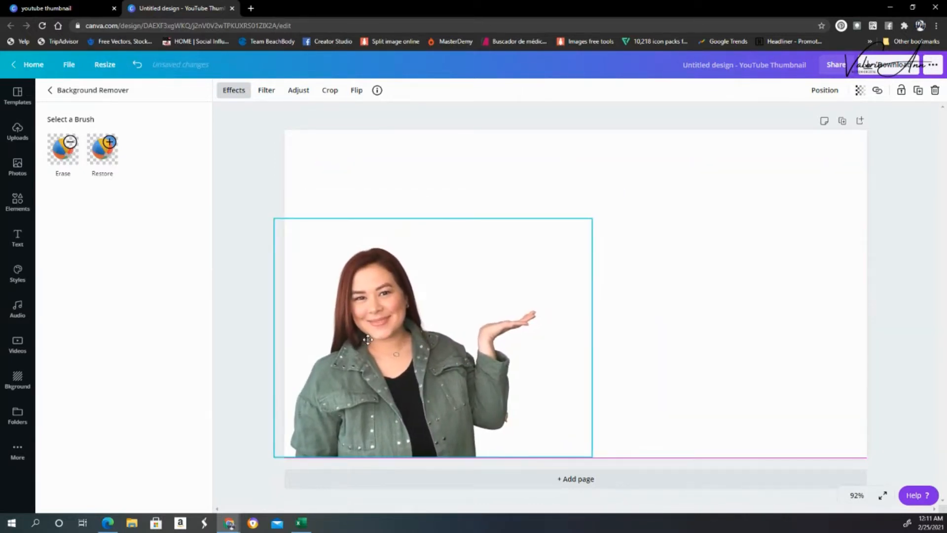
drag(593, 219, 672, 178)
Add a heading in the Amsterdam Four script font containing the presenter's name
click(17, 237)
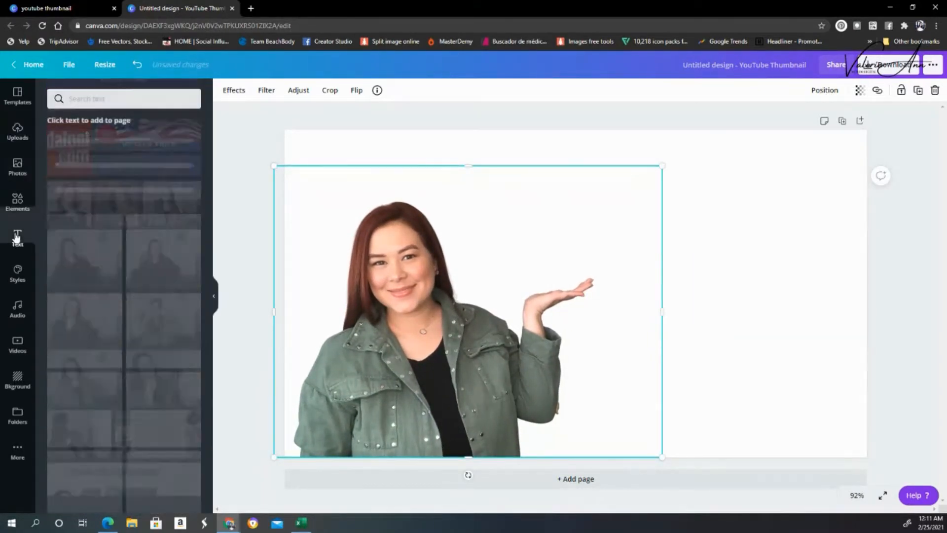
click(121, 145)
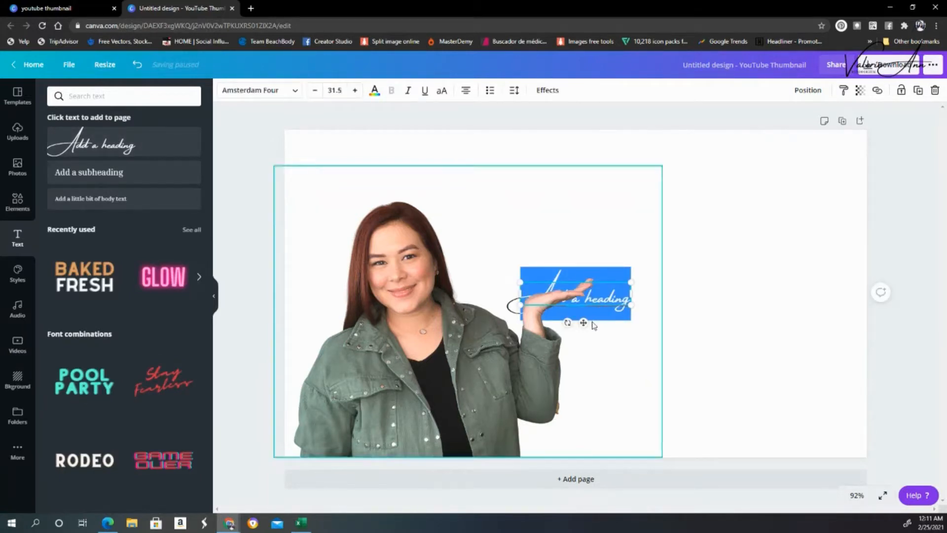
text(Valer)
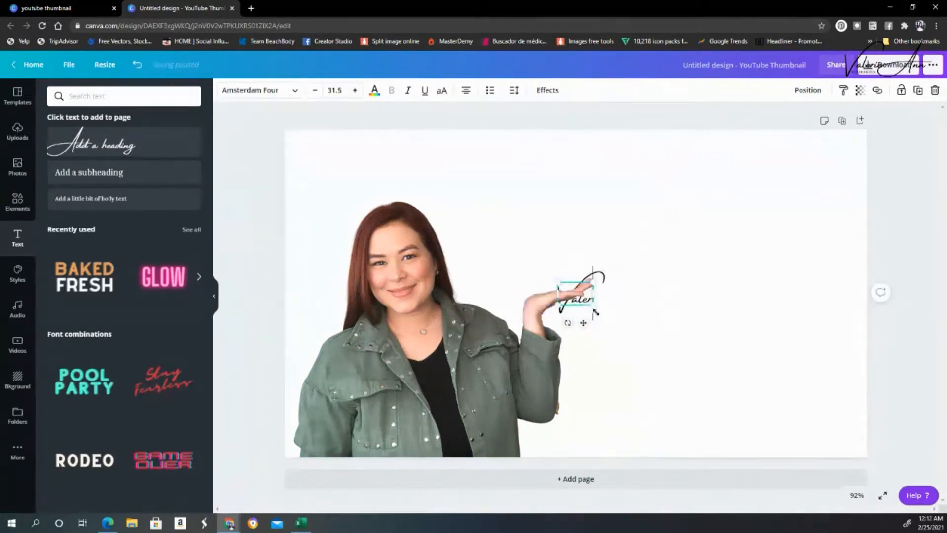
text(ie Ann)
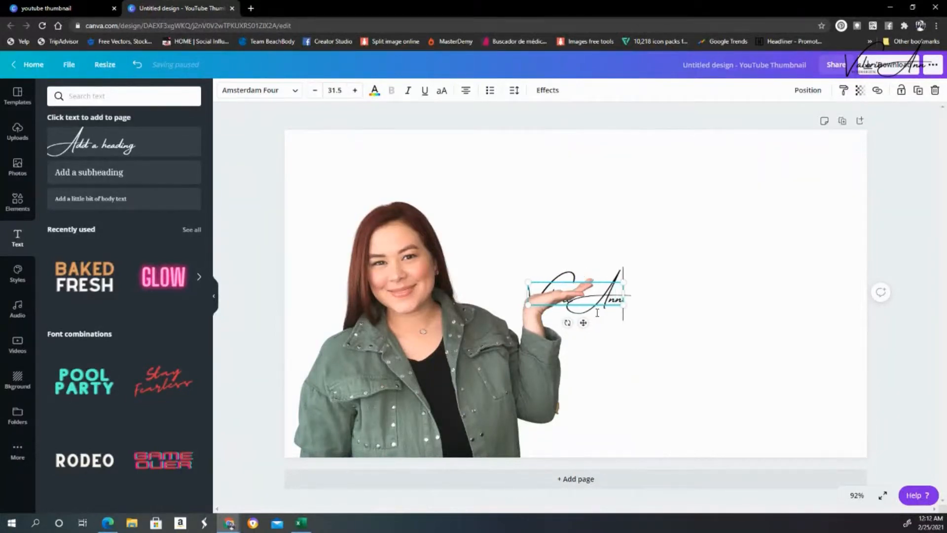
Enlarge the name heading to size 68.9 above the raised hand and colour it dark red from the brand palette
drag(625, 283, 632, 264)
click(654, 252)
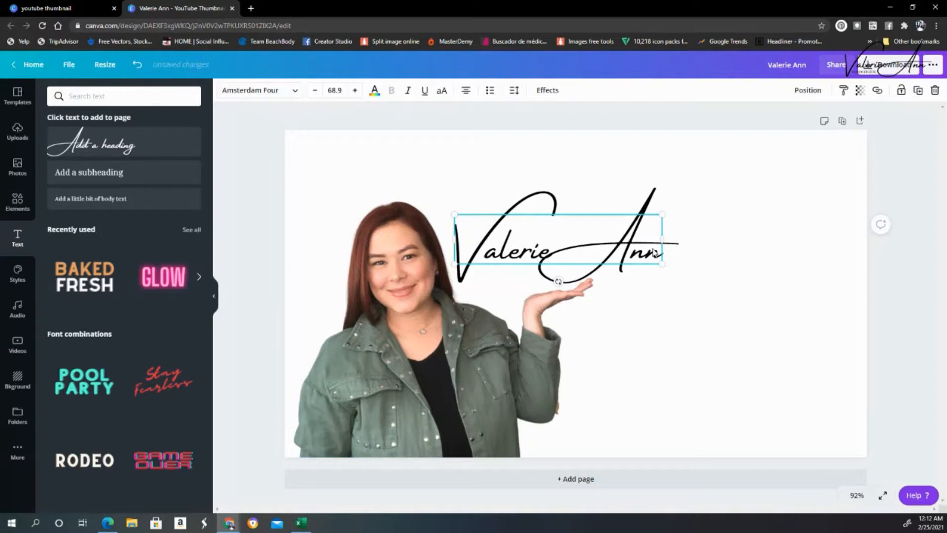
click(375, 92)
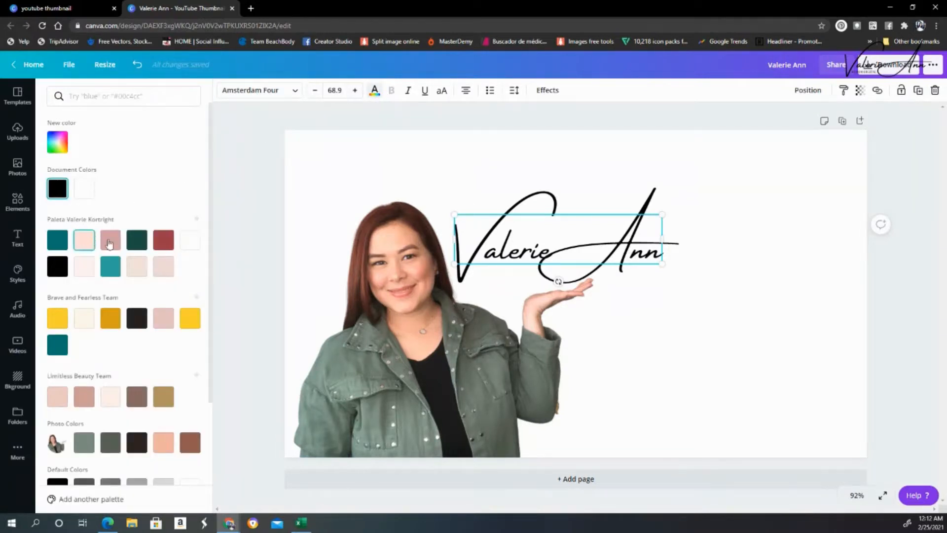
click(163, 241)
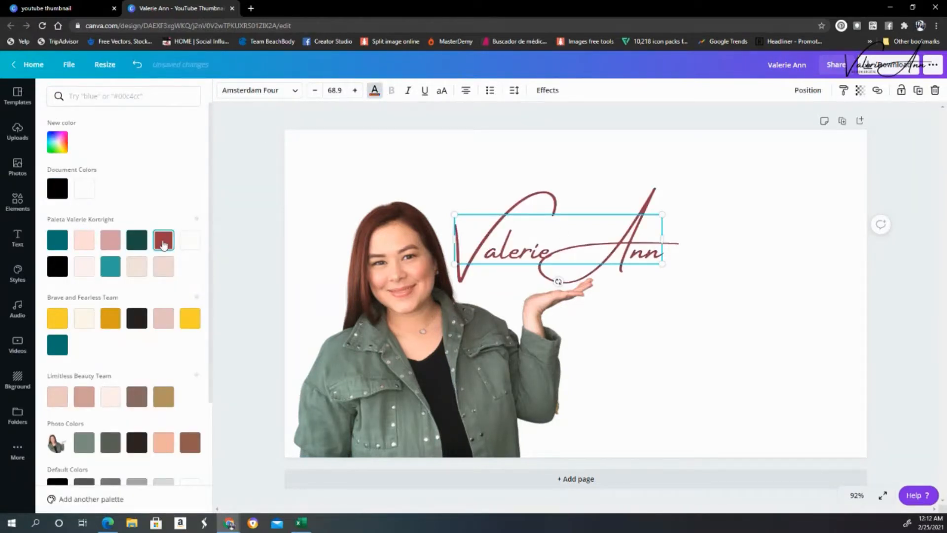
Search the elements library for "stickers" and browse the designs for one that suits the thumbnail
click(19, 211)
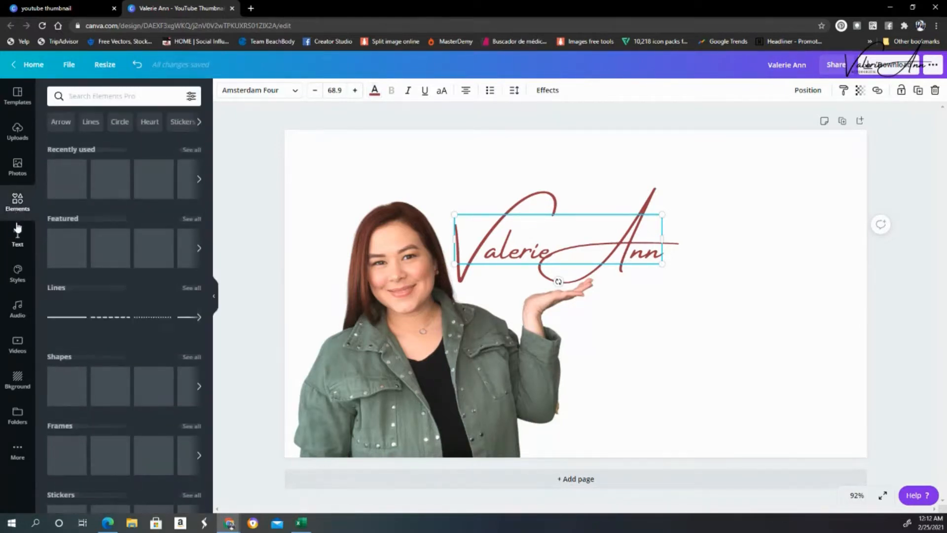
click(105, 97)
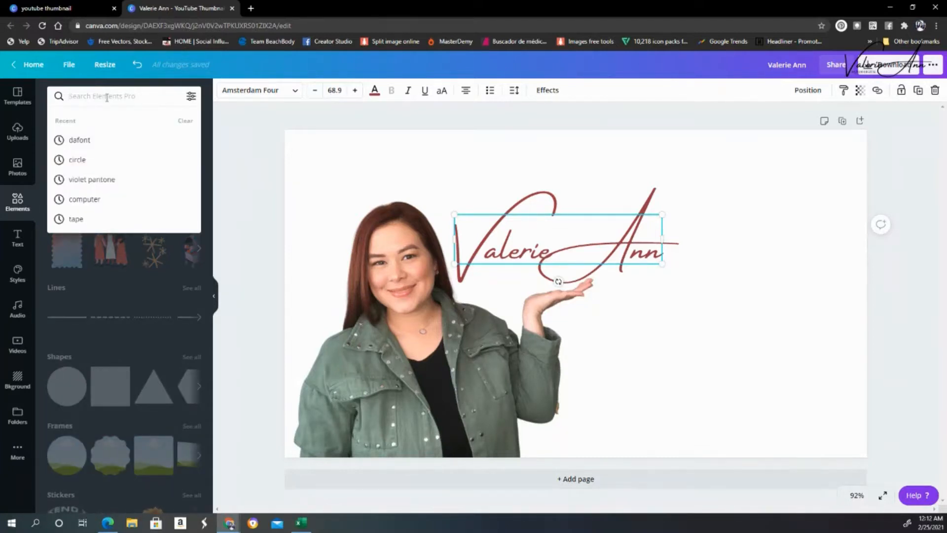
text(stickers)
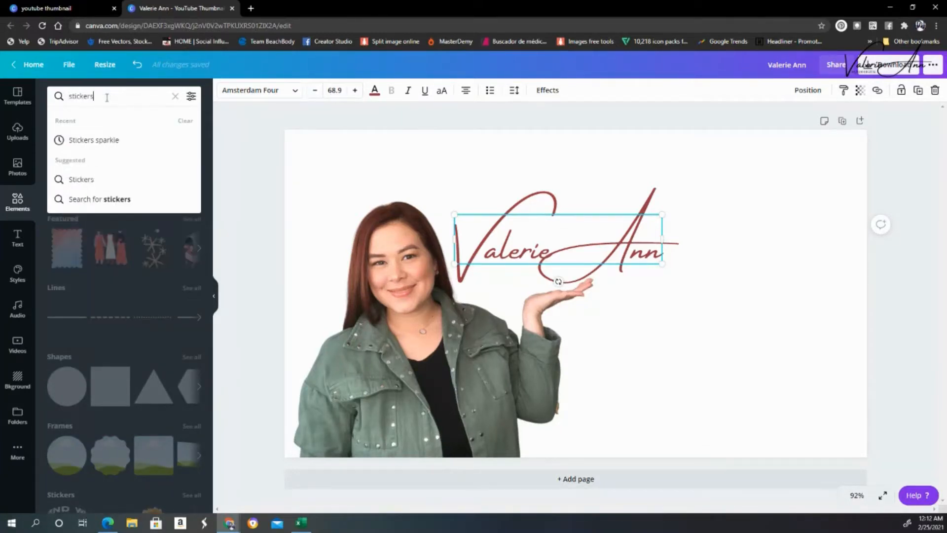
key(Return)
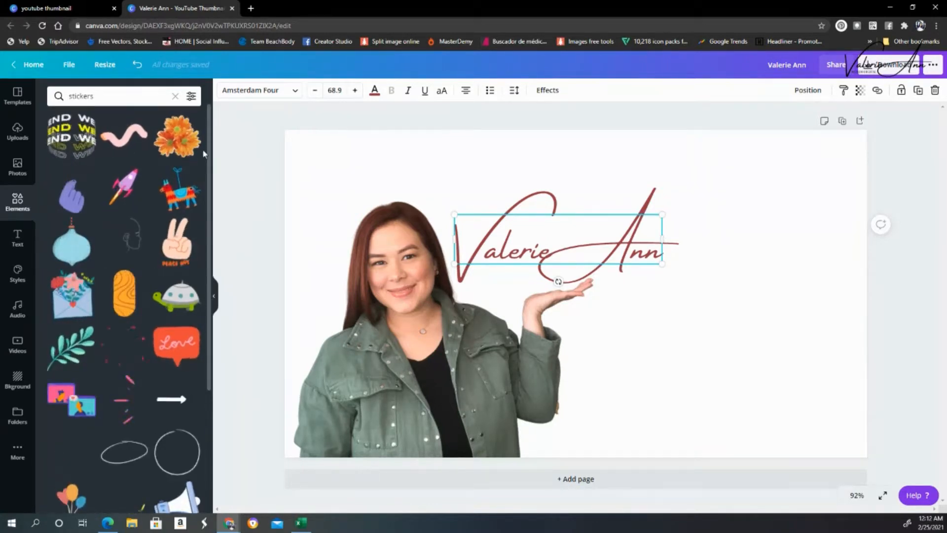
scroll(127, 215, down, 6)
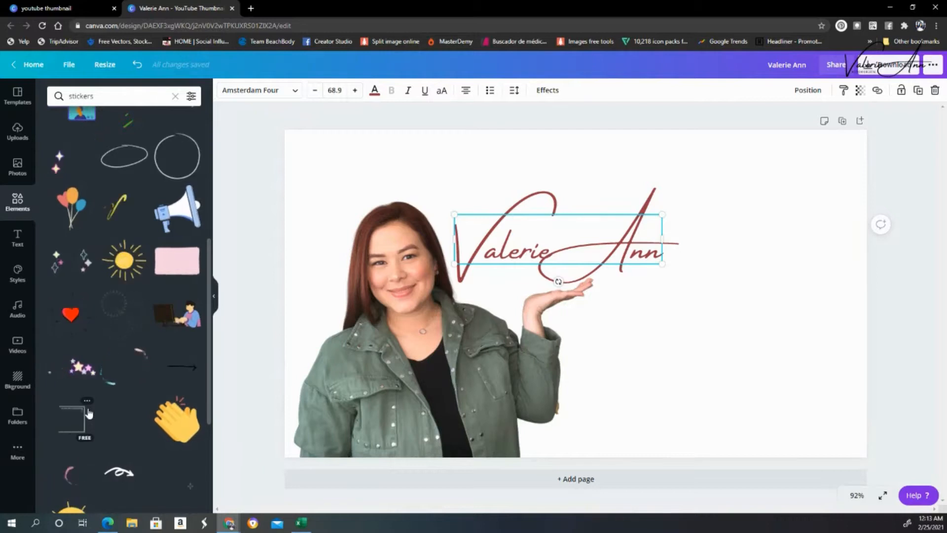
scroll(89, 413, down, 3)
scroll(159, 377, down, 5)
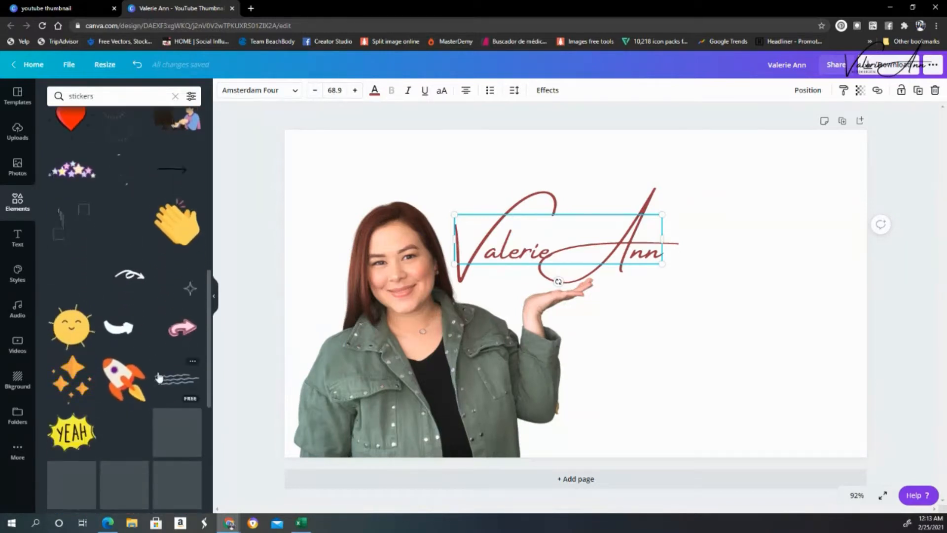
scroll(126, 308, down, 4)
scroll(86, 335, down, 4)
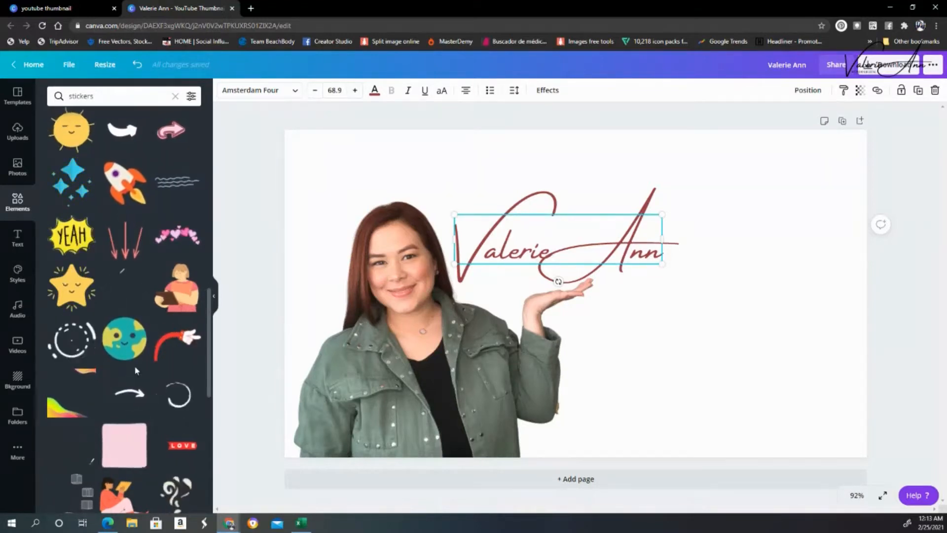
Search the elements for "welcome stickers" and place the black handwritten "welcome!" sticker in the page's upper-left corner
click(71, 97)
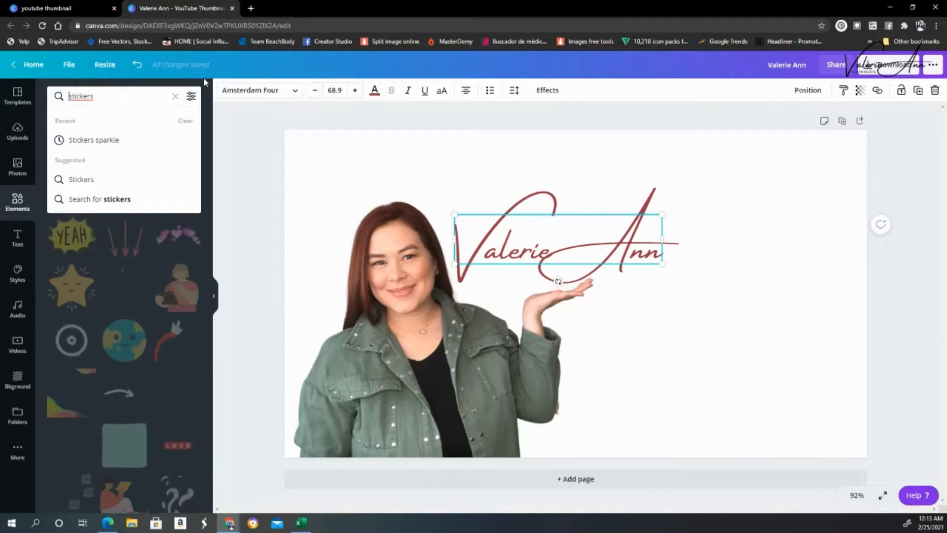
text(welcome)
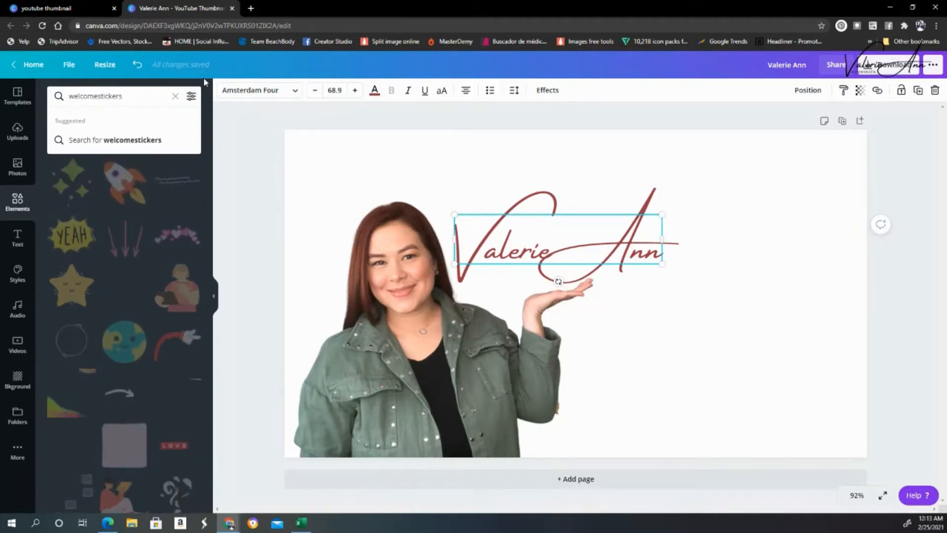
key(Return)
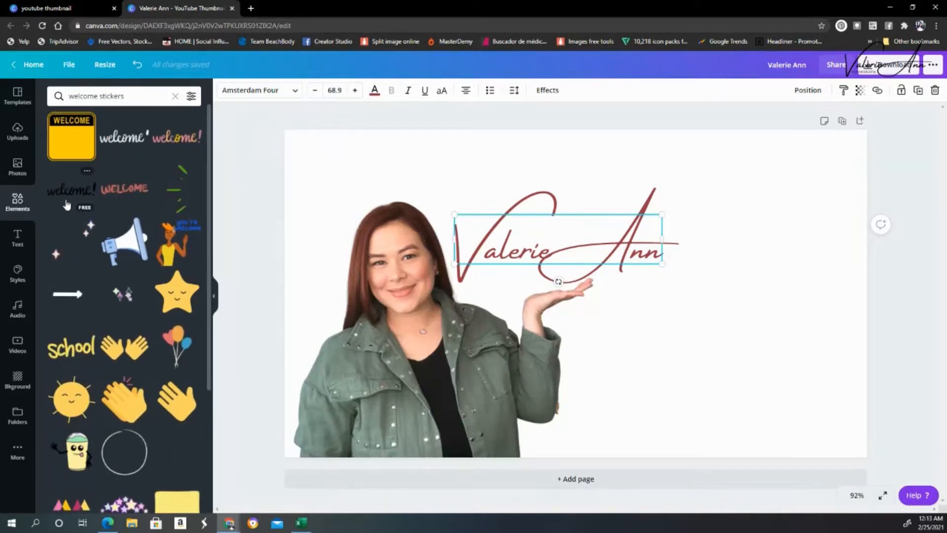
click(114, 141)
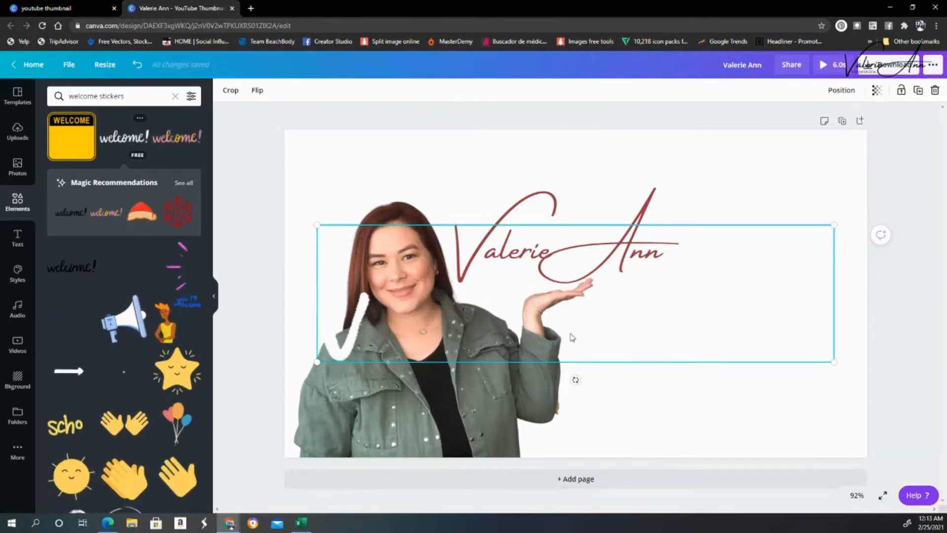
key(Delete)
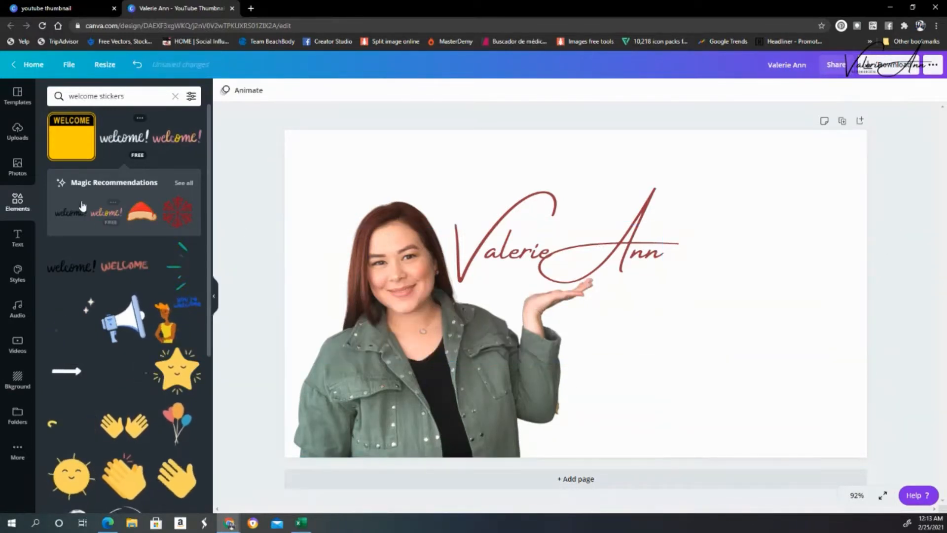
drag(70, 265, 366, 180)
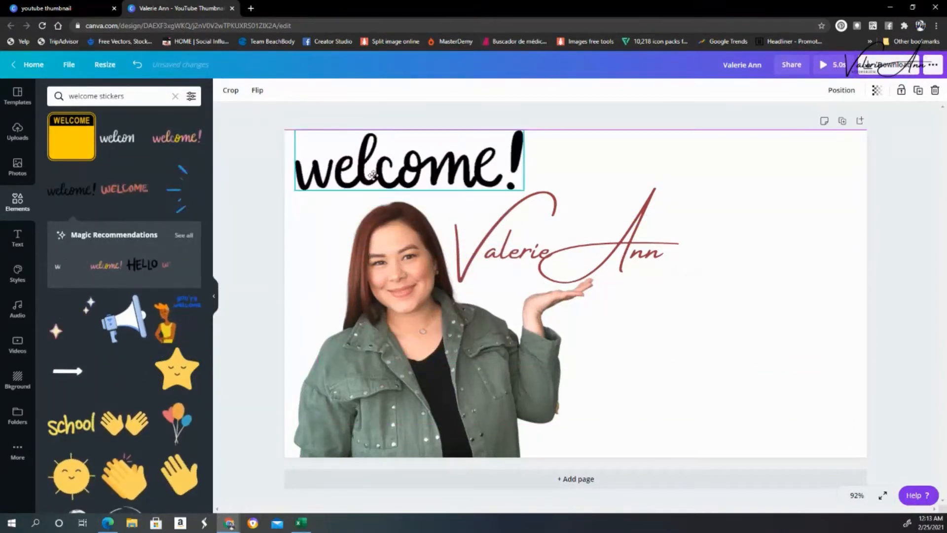
Set the "welcome!" sticker's transparency to 14 and place a duplicate of it in the page's lower-right corner
click(873, 91)
drag(843, 125, 793, 127)
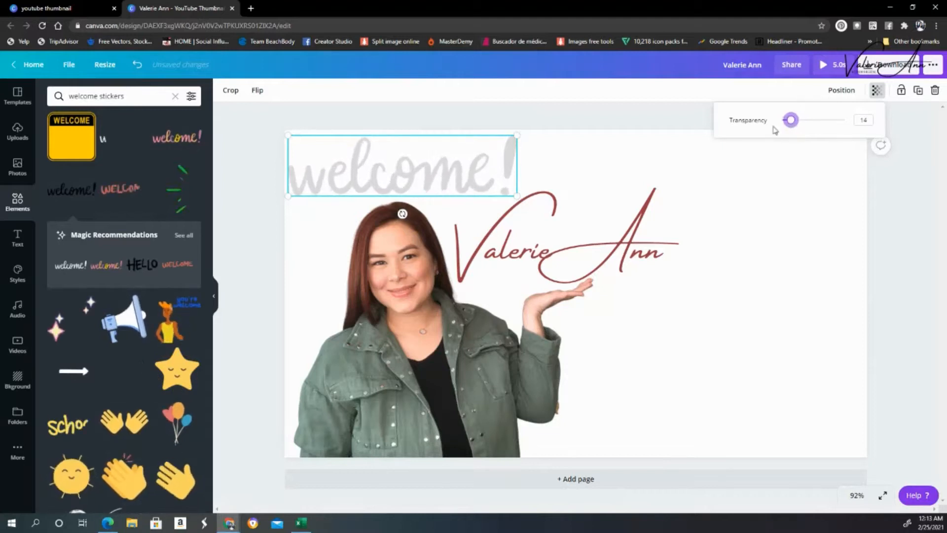
click(918, 90)
drag(486, 186, 800, 430)
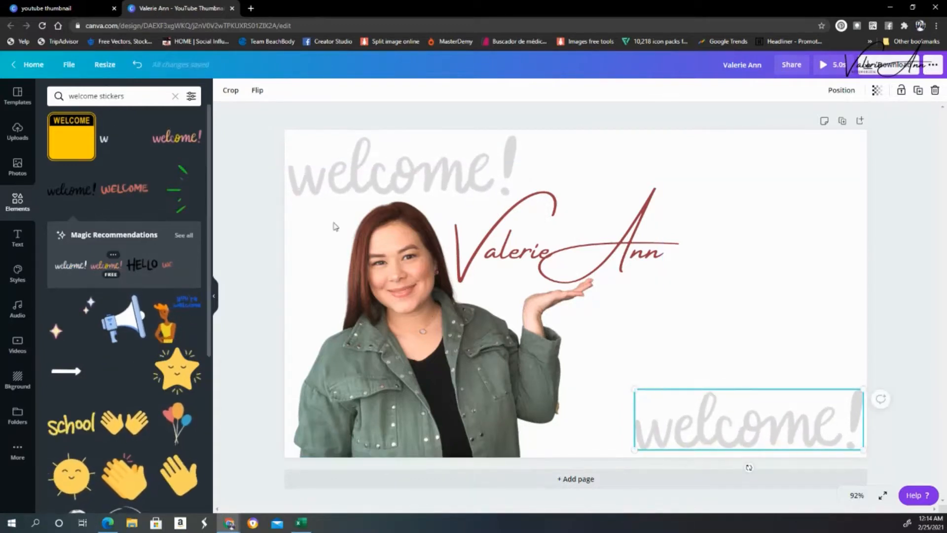
Stack three more duplicates of the faded "welcome!" sticker upward along the page's right side and send the topmost one backward
click(918, 91)
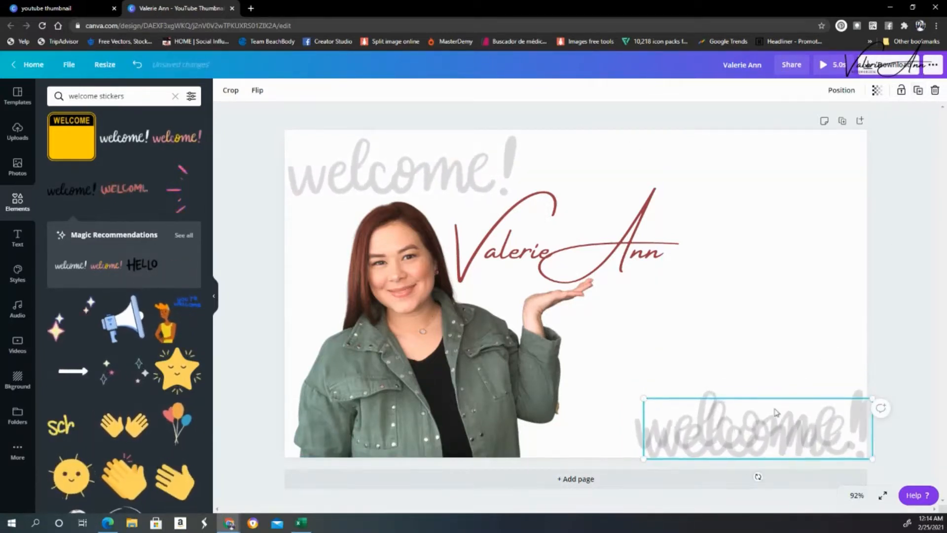
drag(765, 405, 756, 274)
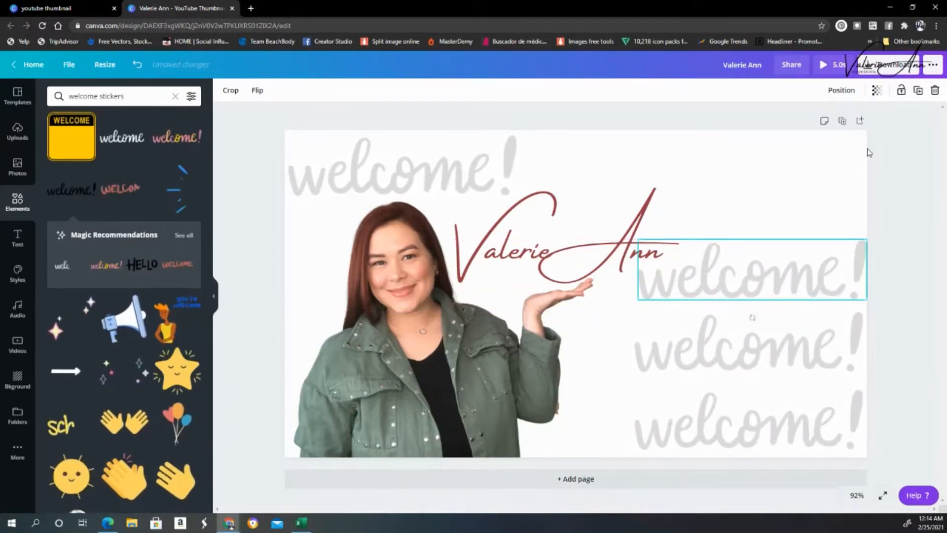
click(802, 157)
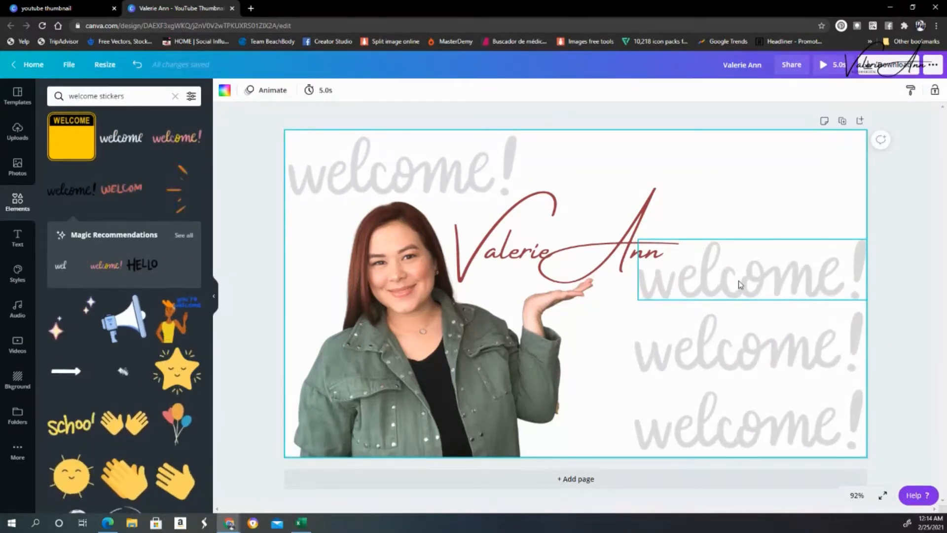
click(738, 285)
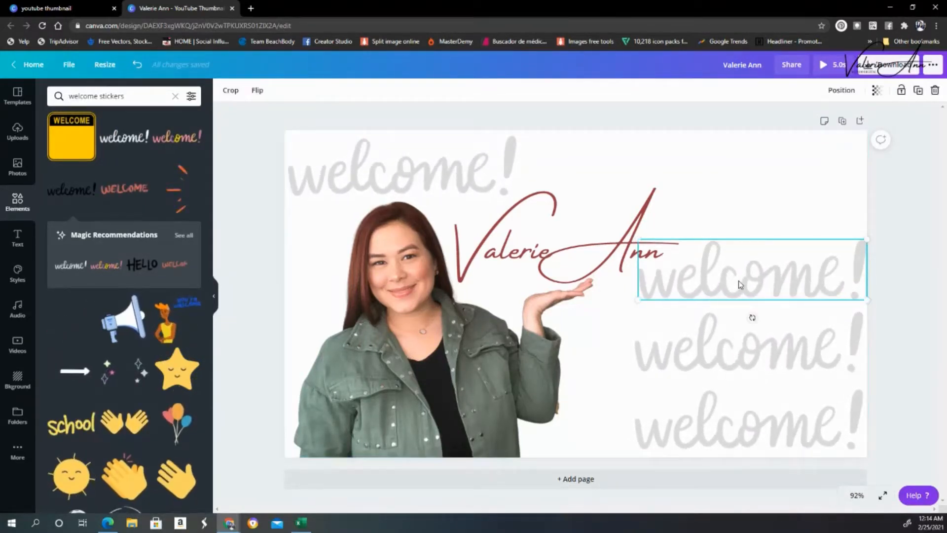
click(916, 93)
drag(752, 265, 743, 209)
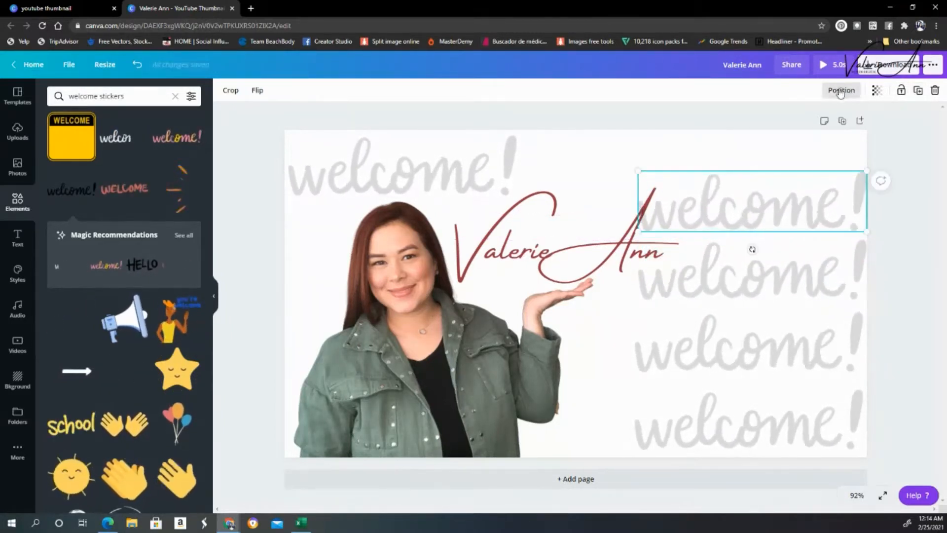
click(842, 90)
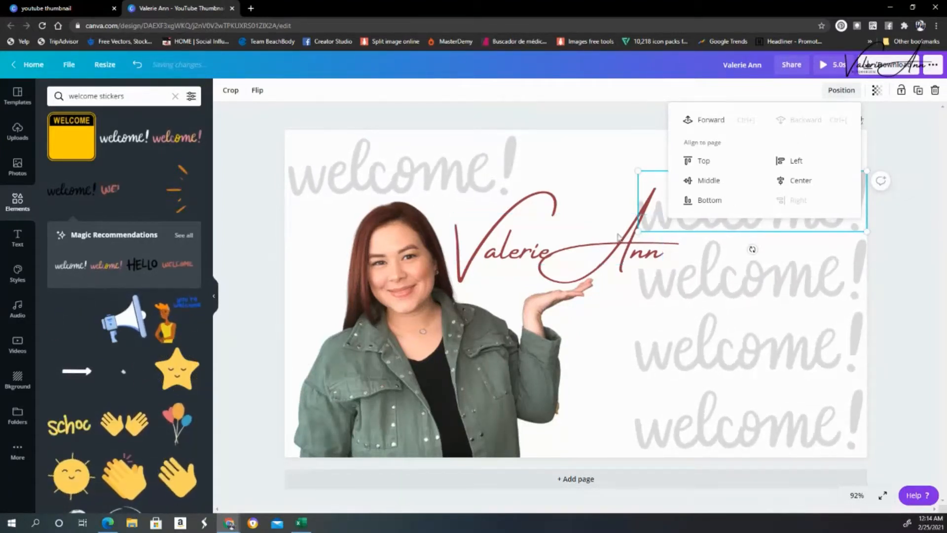
Place another duplicate of the faded "welcome!" sticker across the page's upper-right edge and delete the one in the upper-left corner
click(860, 160)
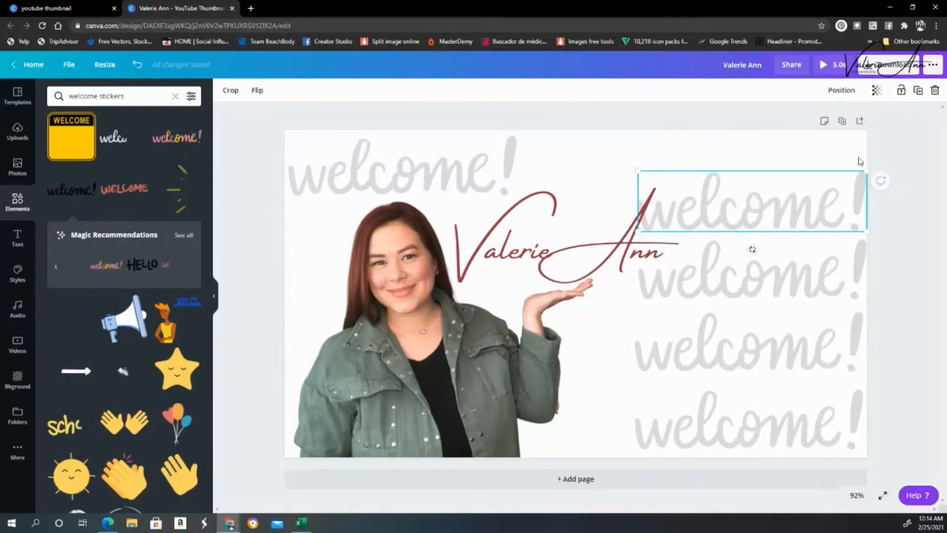
click(919, 93)
drag(757, 200, 756, 139)
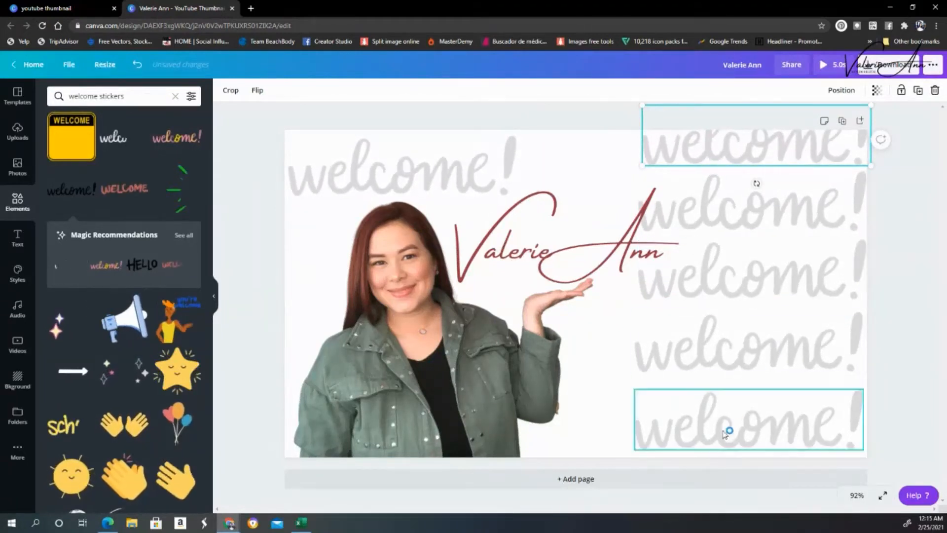
click(378, 179)
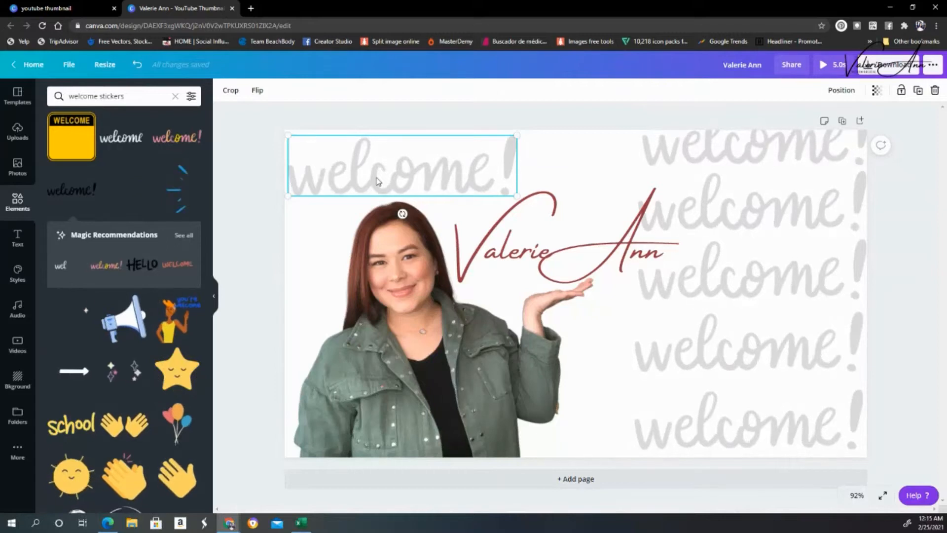
key(Delete)
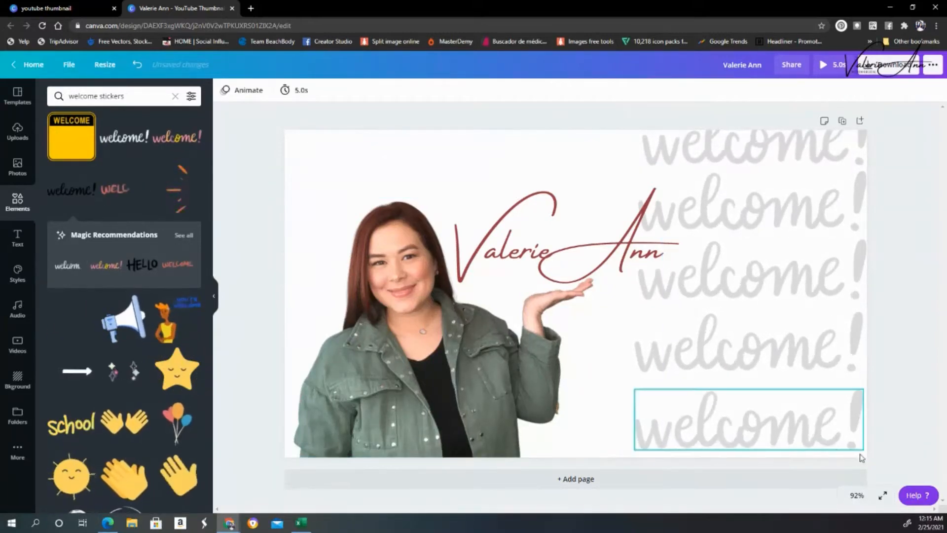
Duplicate the whole right-hand column of five "welcome!" stickers into the middle of the page and send the copy to the back
drag(853, 437, 923, 105)
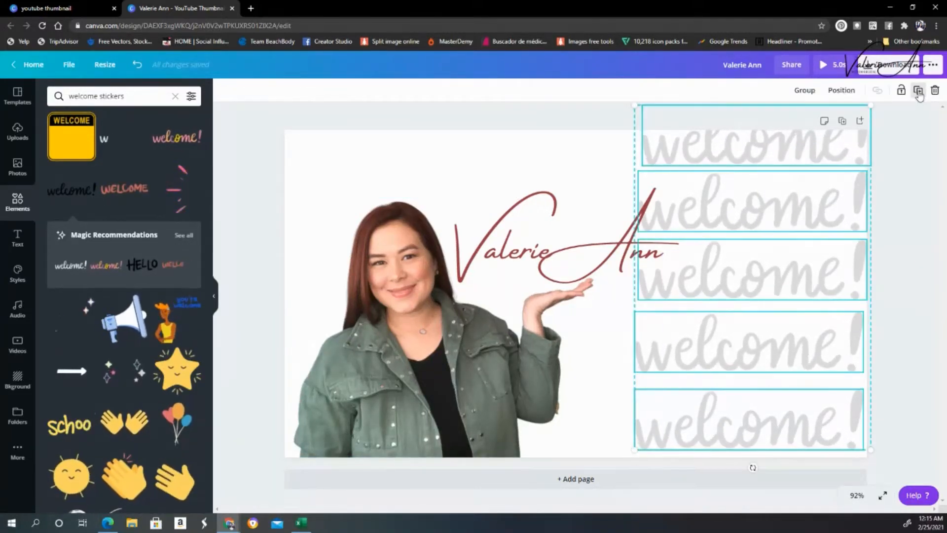
click(919, 90)
drag(764, 334, 511, 334)
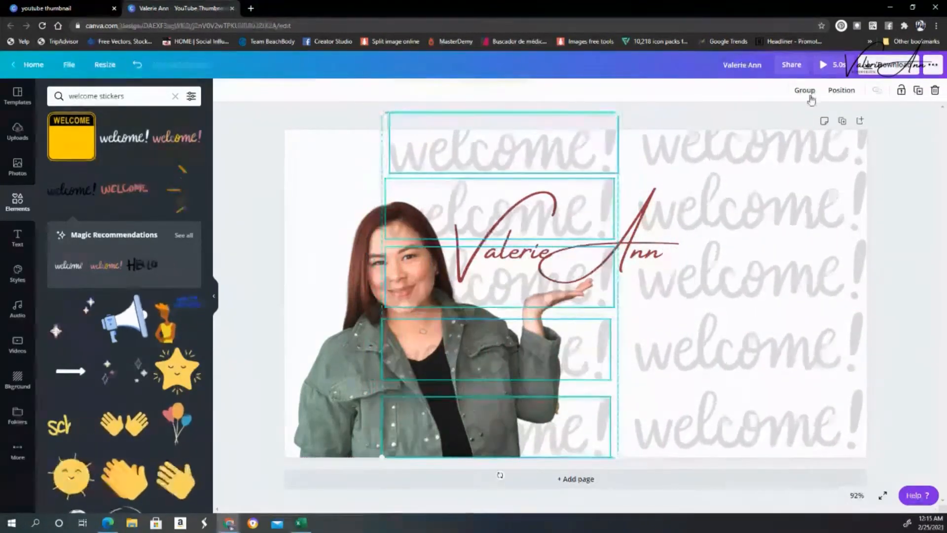
click(842, 90)
click(796, 140)
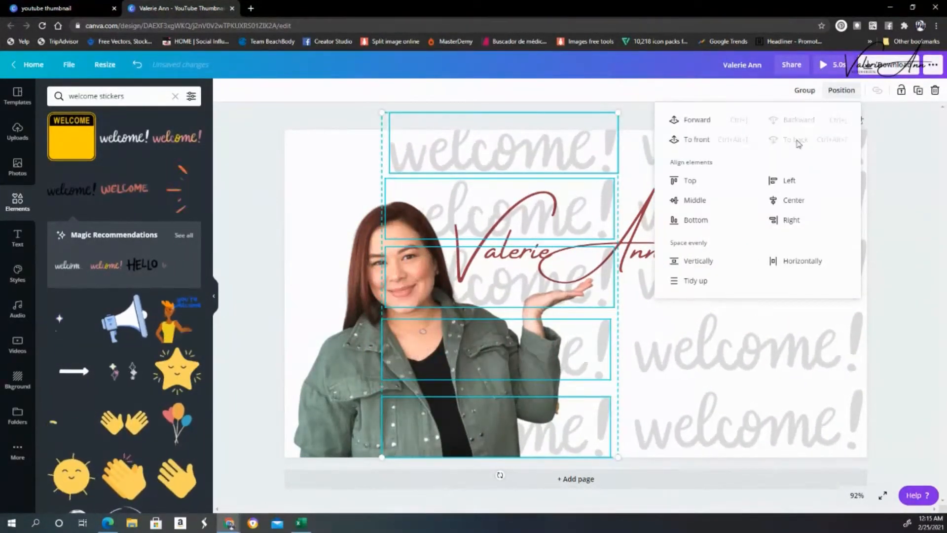
Duplicate the middle sticker column, place the copy partly over the page's left edge and send it to the back
click(919, 91)
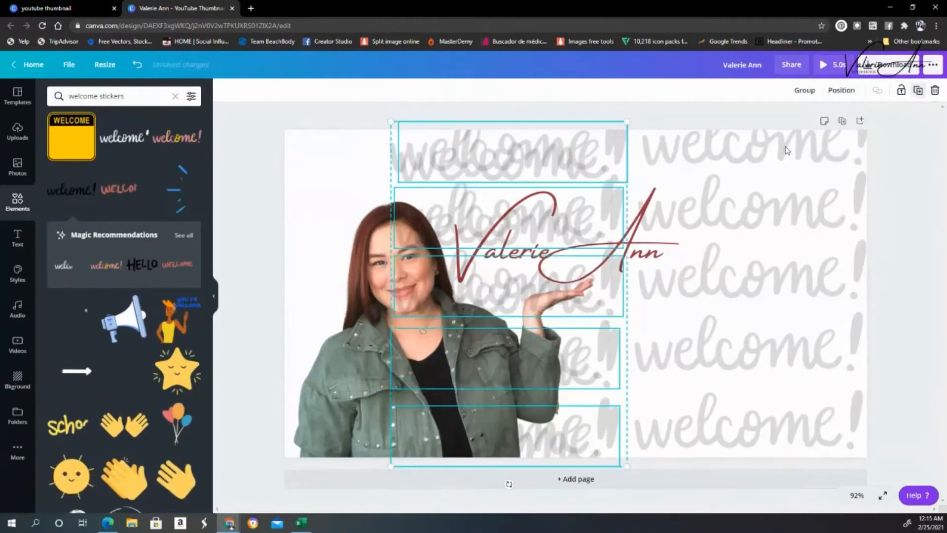
drag(478, 299, 220, 291)
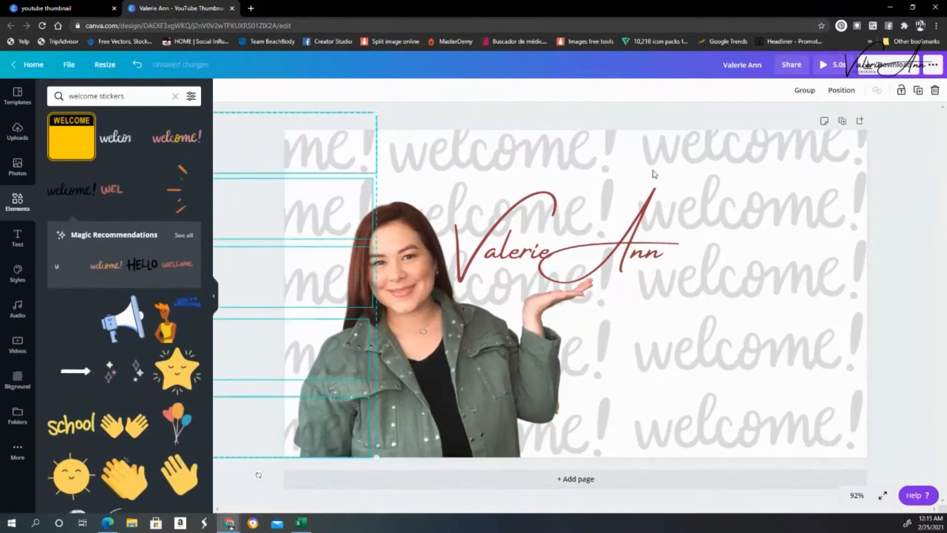
click(841, 90)
click(793, 141)
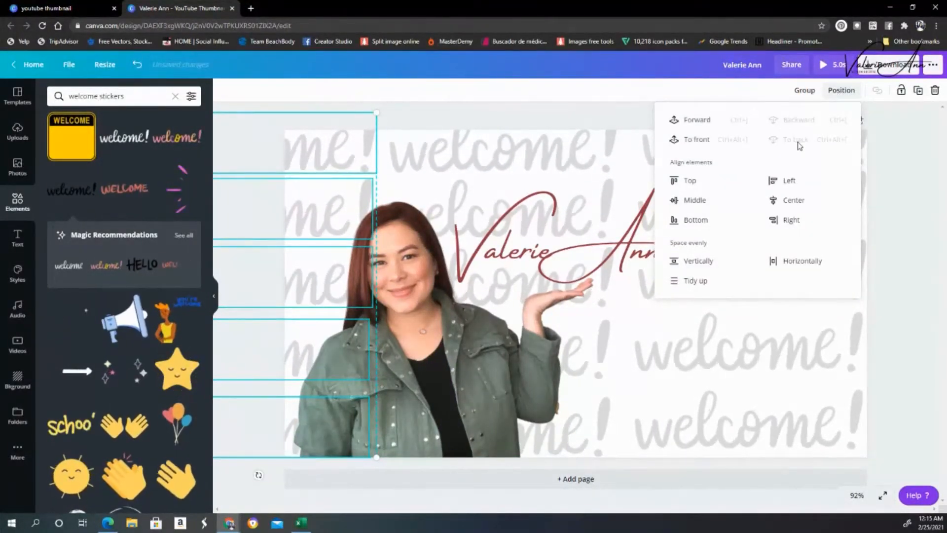
click(918, 260)
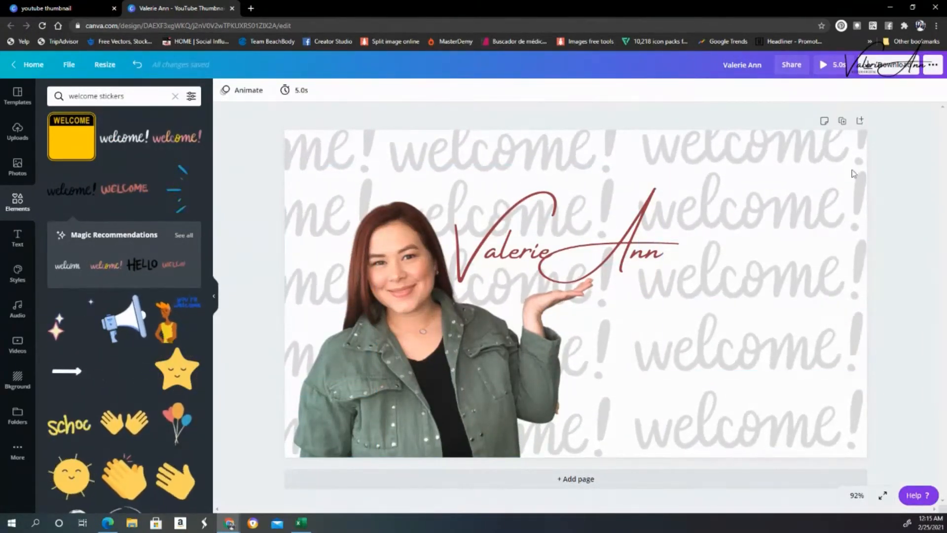
Add a second page with the uploaded photo of the woman in the green jacket holding her head, and remove the photo's background
click(859, 122)
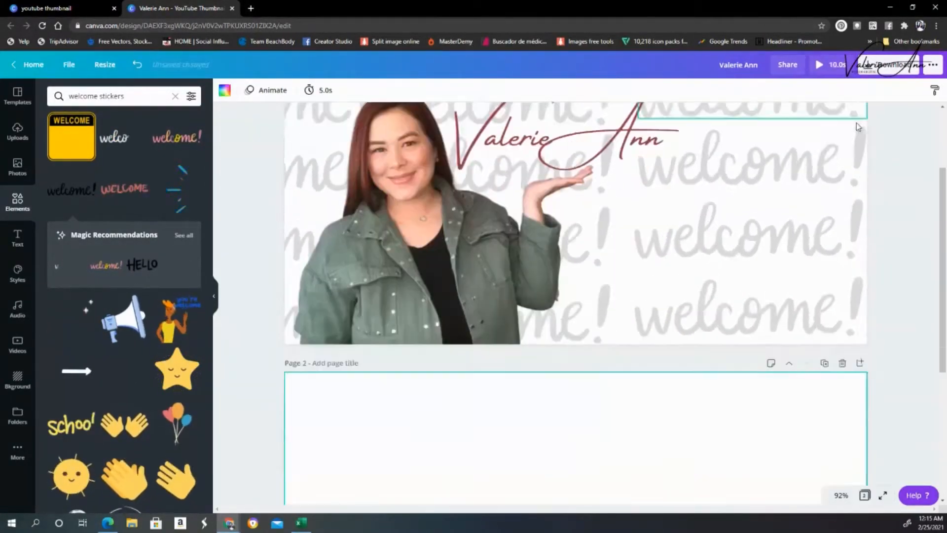
click(20, 135)
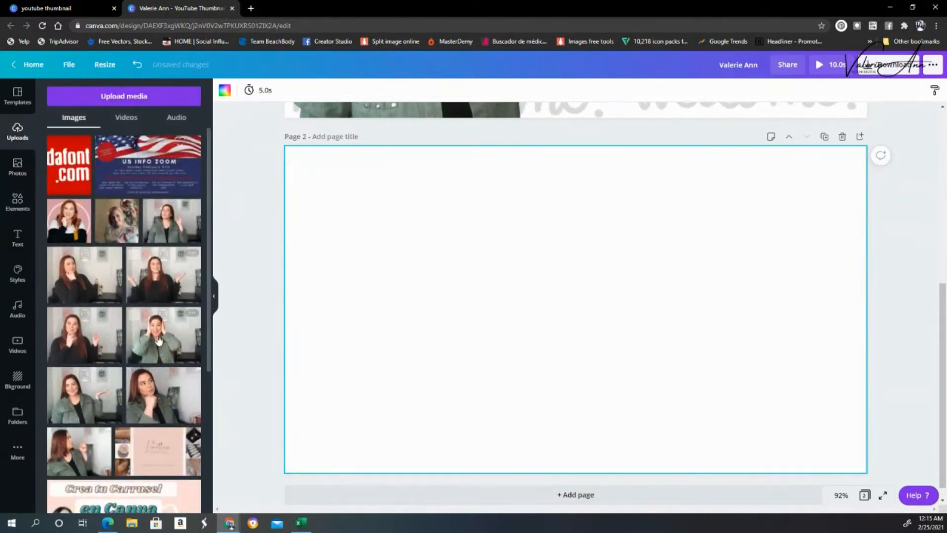
click(160, 348)
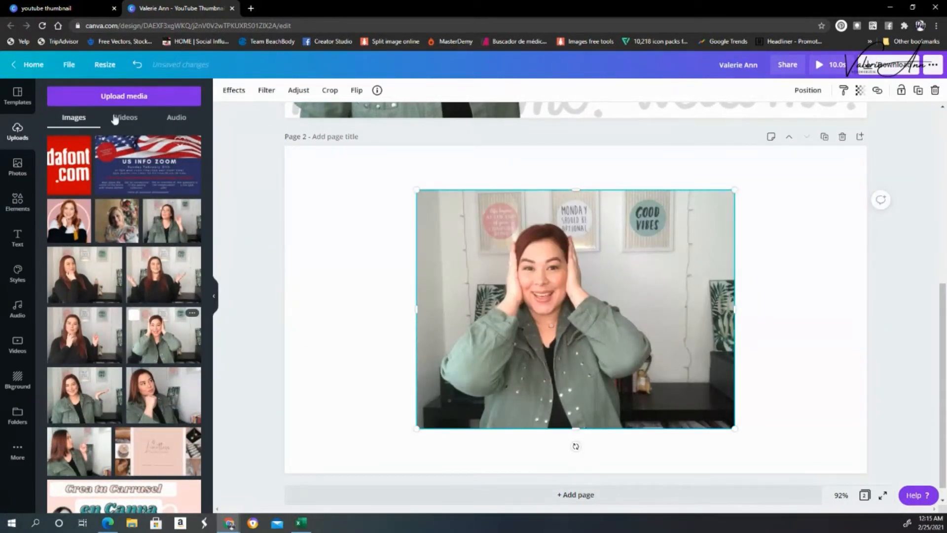
click(240, 95)
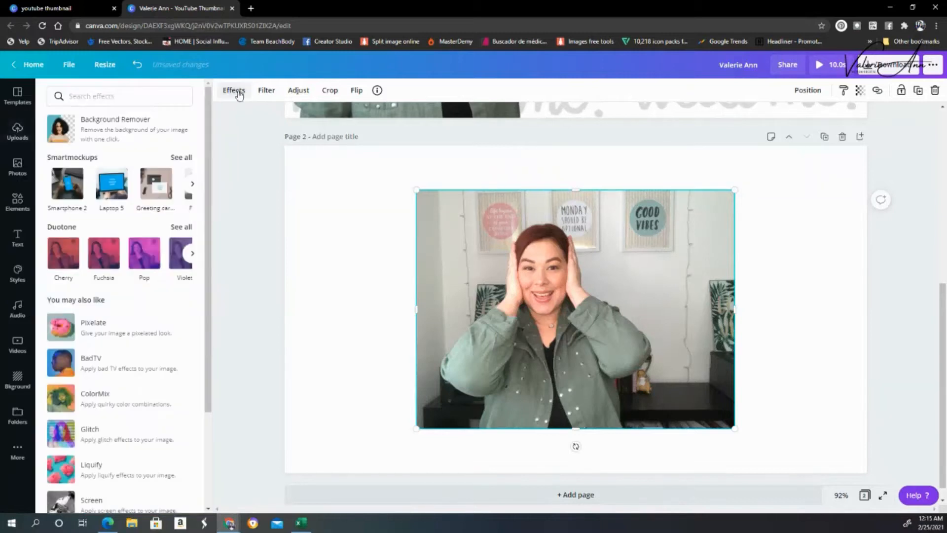
click(79, 140)
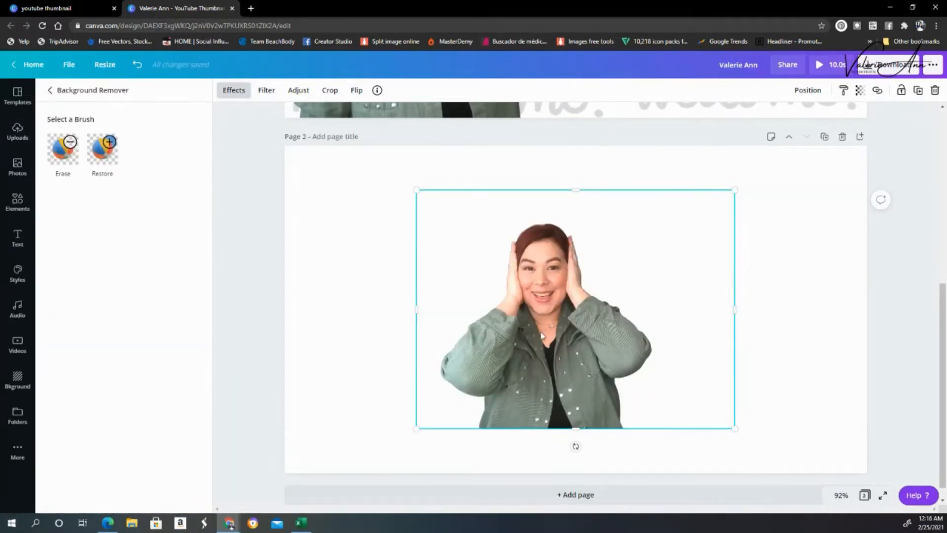
Enlarge the cut-out portrait, crop its empty margins and center it on page 2's bottom edge
drag(555, 346, 564, 376)
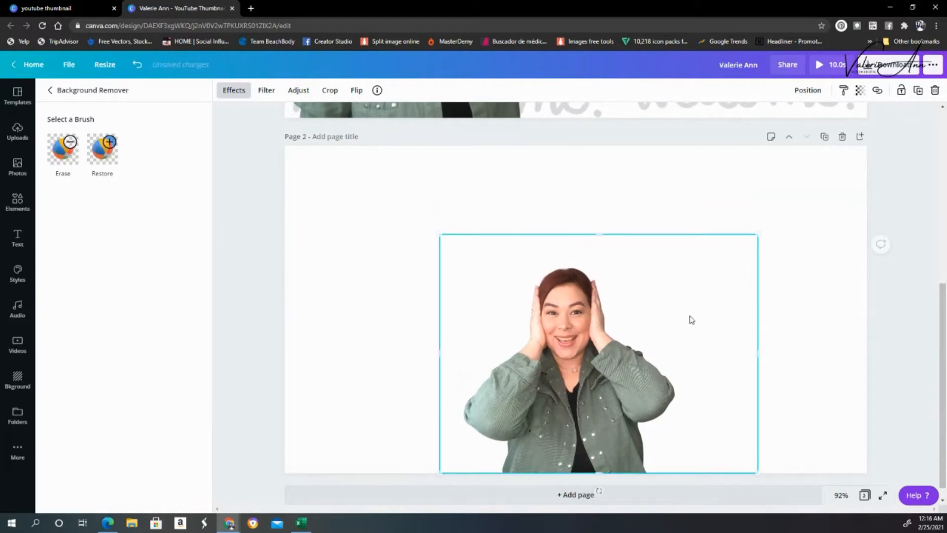
drag(757, 235, 801, 188)
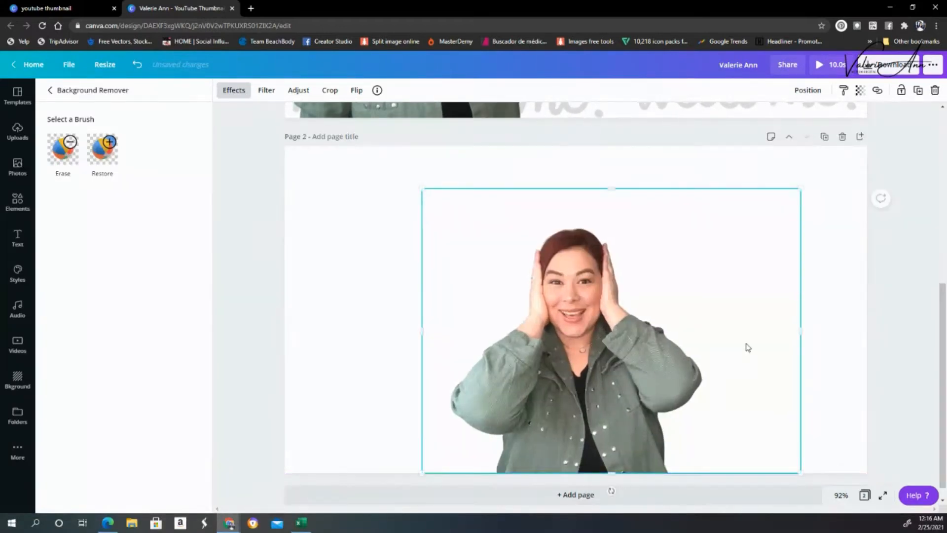
drag(794, 333, 747, 335)
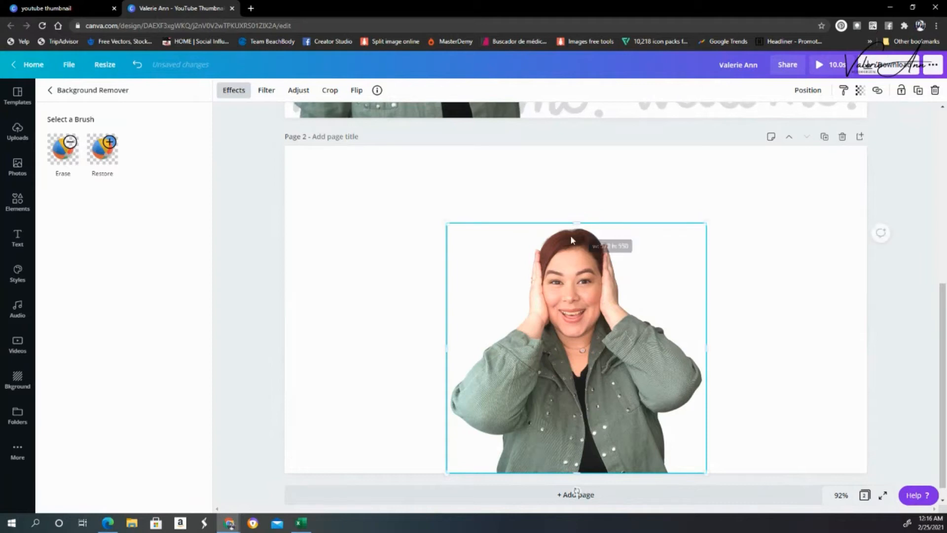
drag(583, 368, 580, 365)
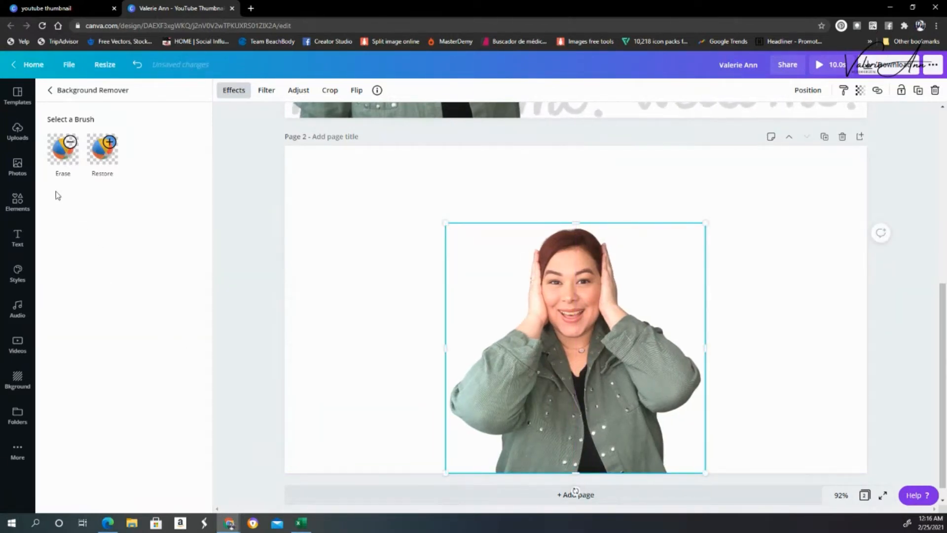
Browse further through the "welcome stickers" elements and add the grey, pink and blue circles-and-pills pattern to page 2
click(17, 208)
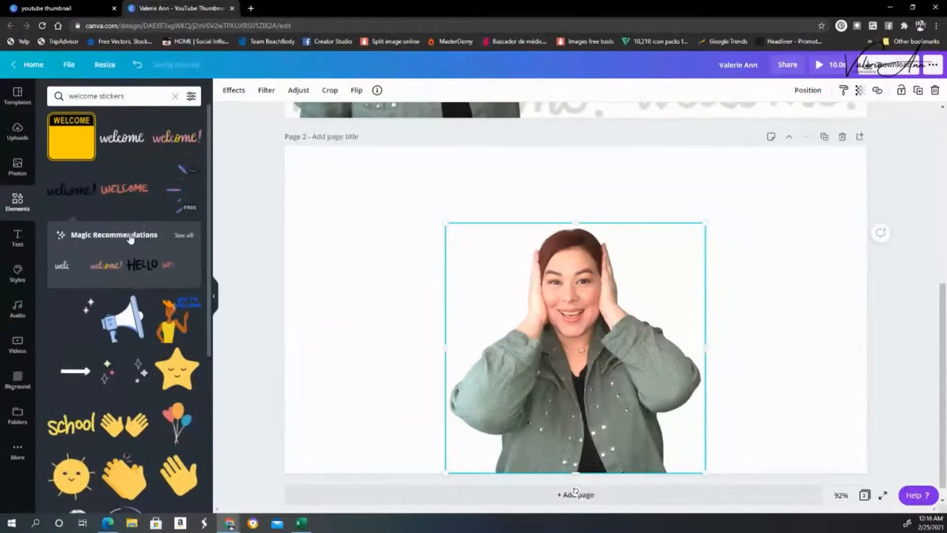
scroll(123, 313, down, 3)
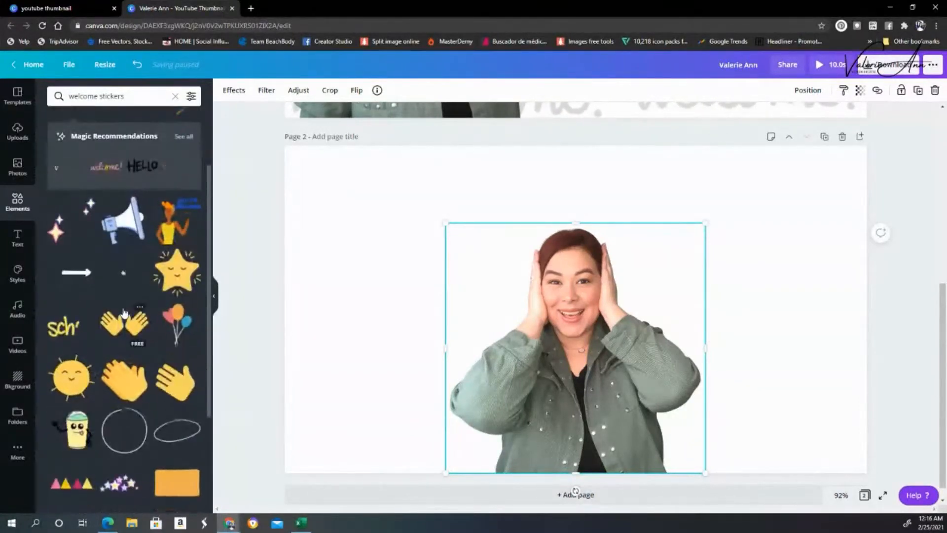
scroll(123, 312, down, 12)
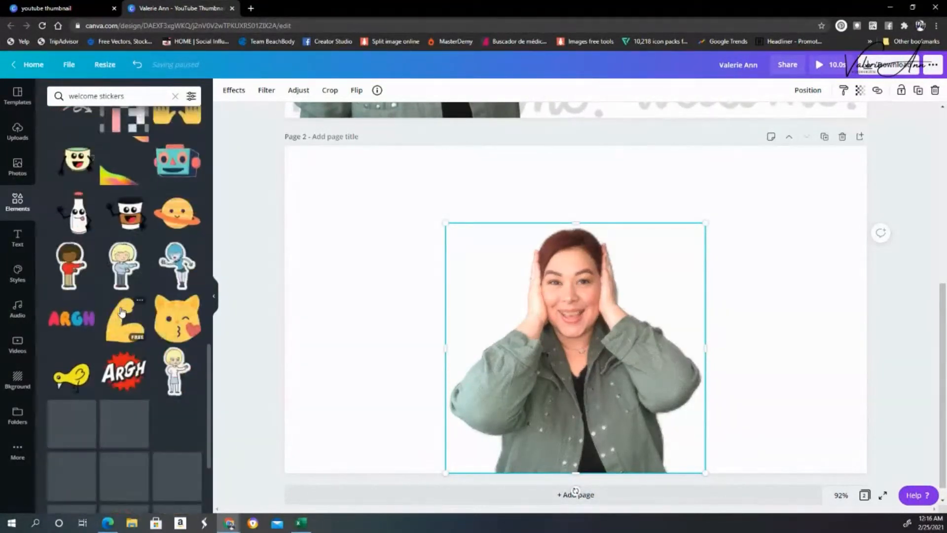
scroll(122, 312, down, 3)
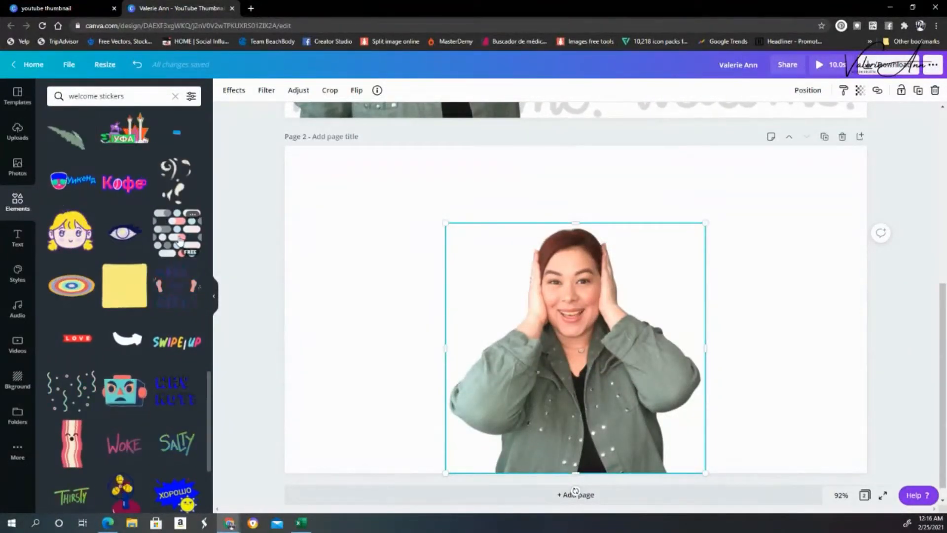
click(169, 242)
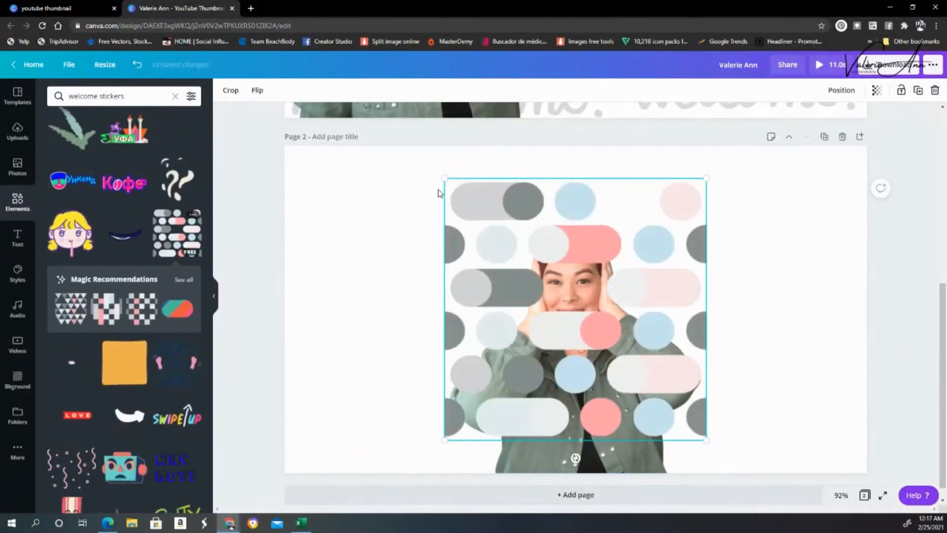
Enlarge the circles-and-pills pattern to cover the right three quarters of page 2 and send it backward behind the portrait
drag(445, 179, 135, 148)
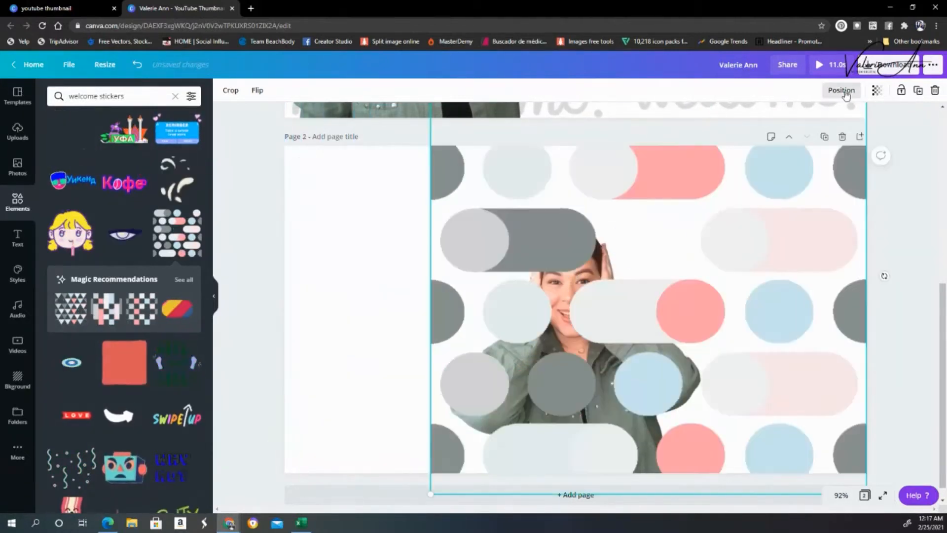
click(841, 90)
click(792, 124)
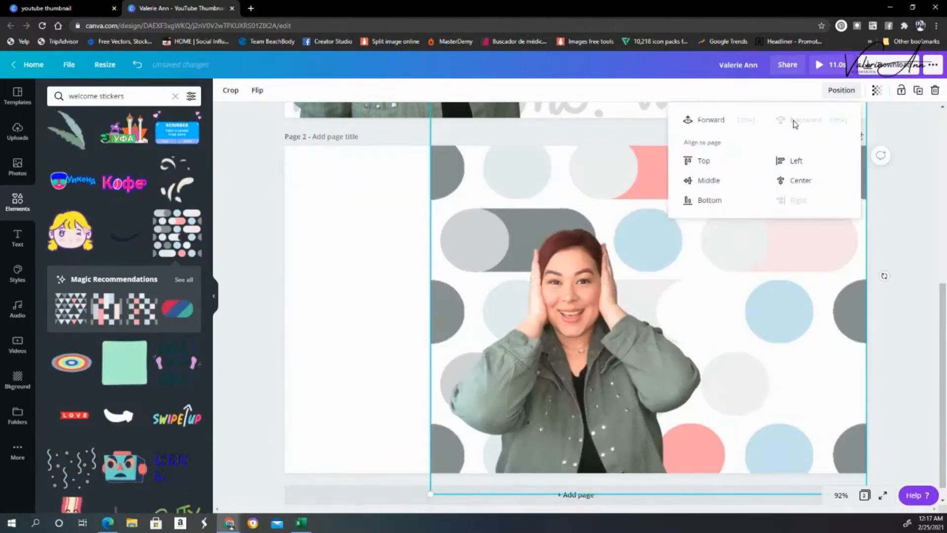
Duplicate the circles-and-pills pattern onto page 2's uncovered left side and nudge the copy so its shapes join the first pattern
click(919, 91)
drag(641, 264, 280, 260)
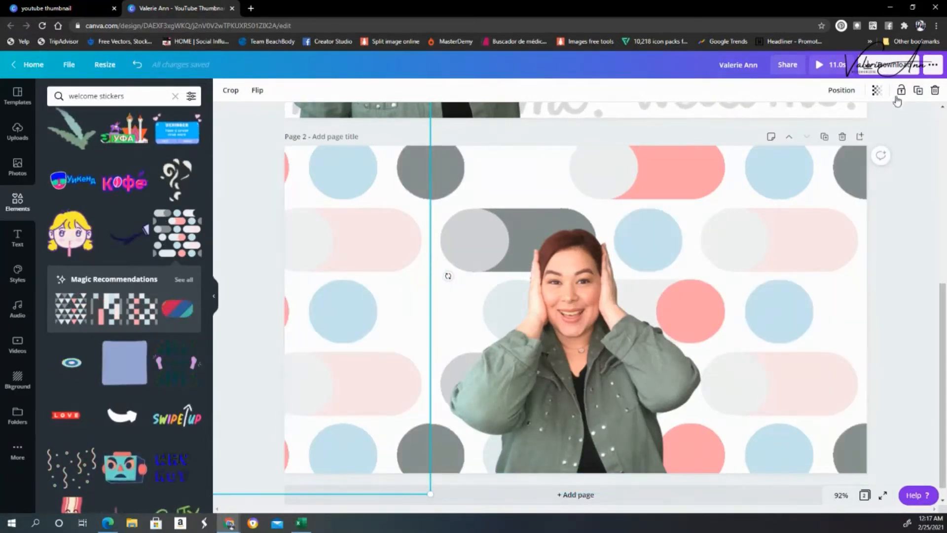
click(364, 292)
drag(362, 288, 367, 287)
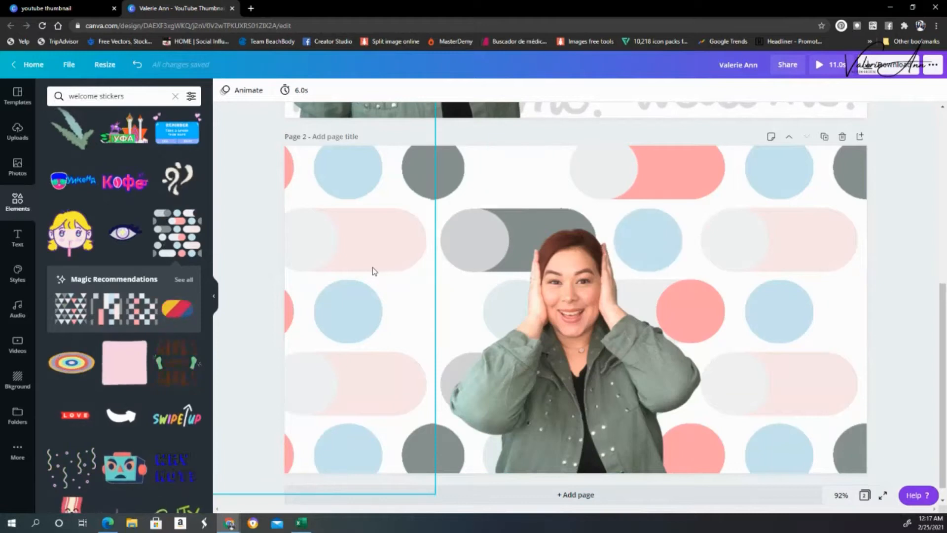
drag(374, 273, 373, 268)
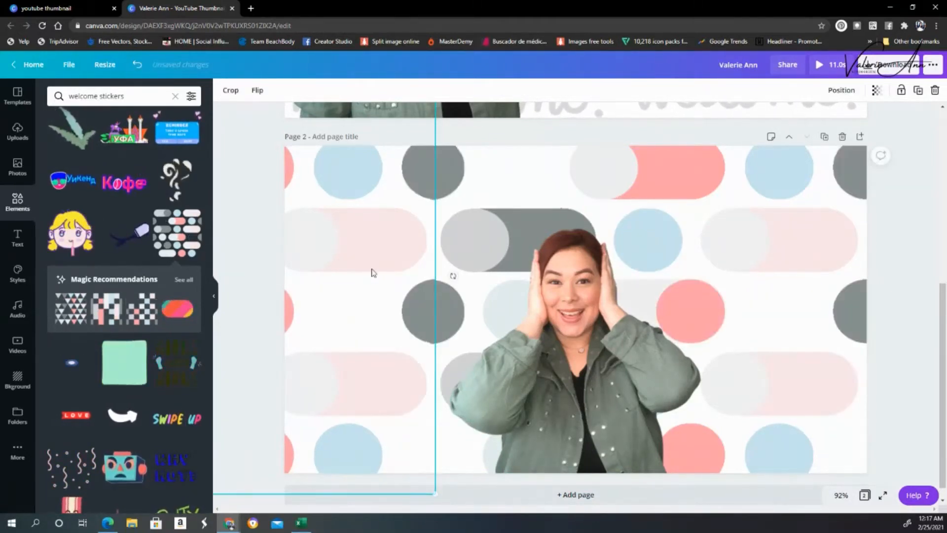
click(888, 257)
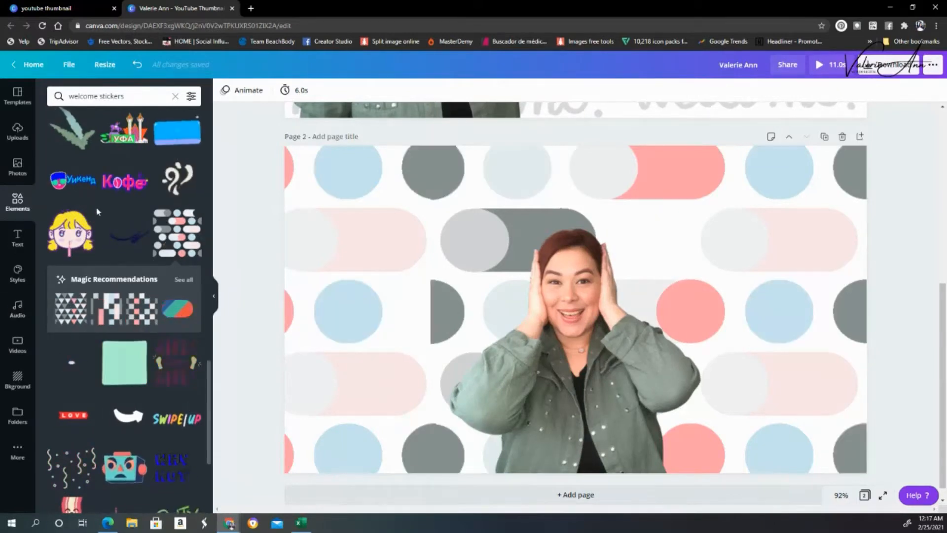
Add the black handwritten "welcome!" sticker to page 2, shrink it and center it above the woman's head
scroll(97, 211, up, 8)
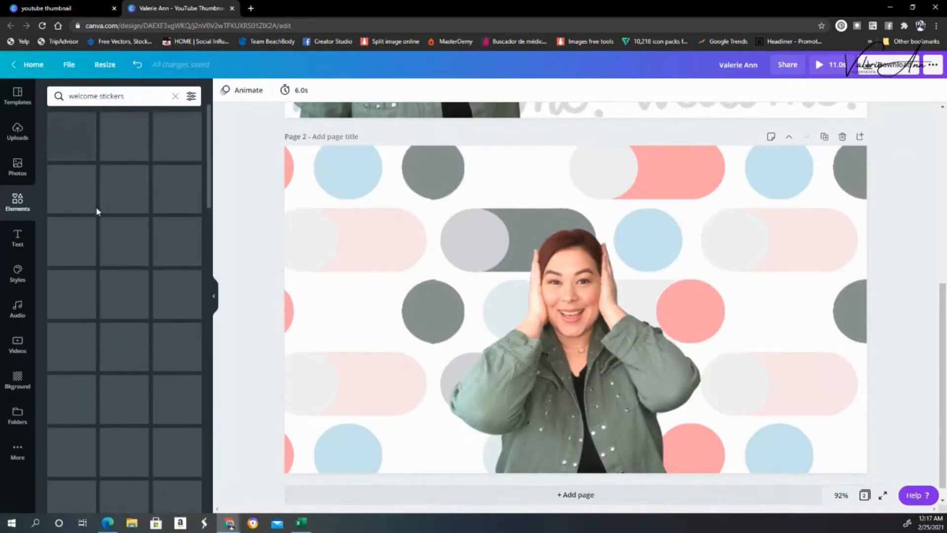
click(73, 196)
drag(834, 378, 597, 315)
drag(464, 295, 570, 207)
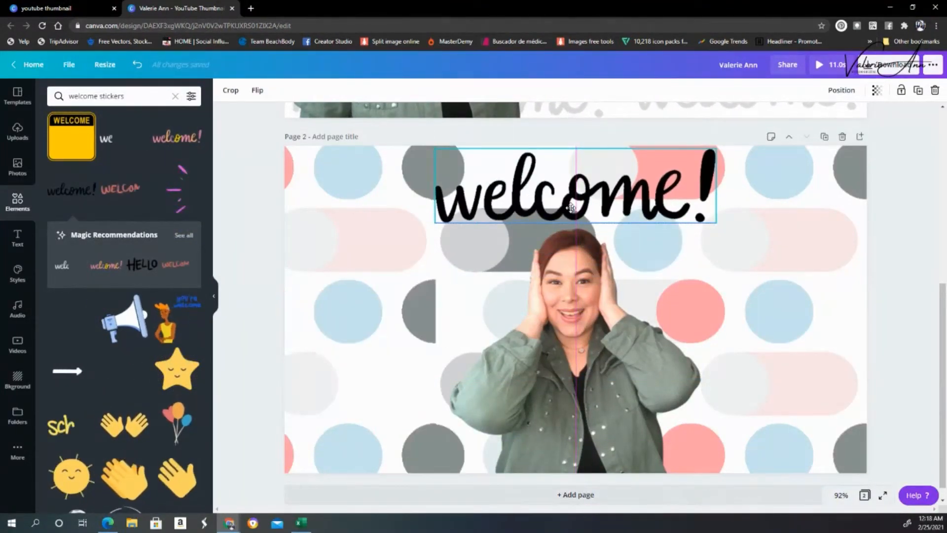
drag(572, 208, 572, 207)
Add a blank page 3, place the uploaded portrait of the woman with hand on chin and remove its background
click(860, 137)
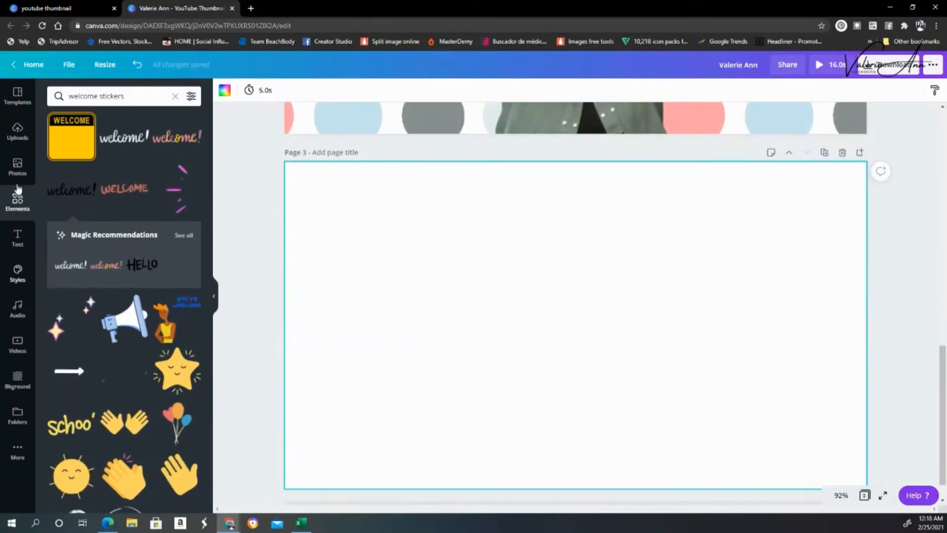
click(22, 136)
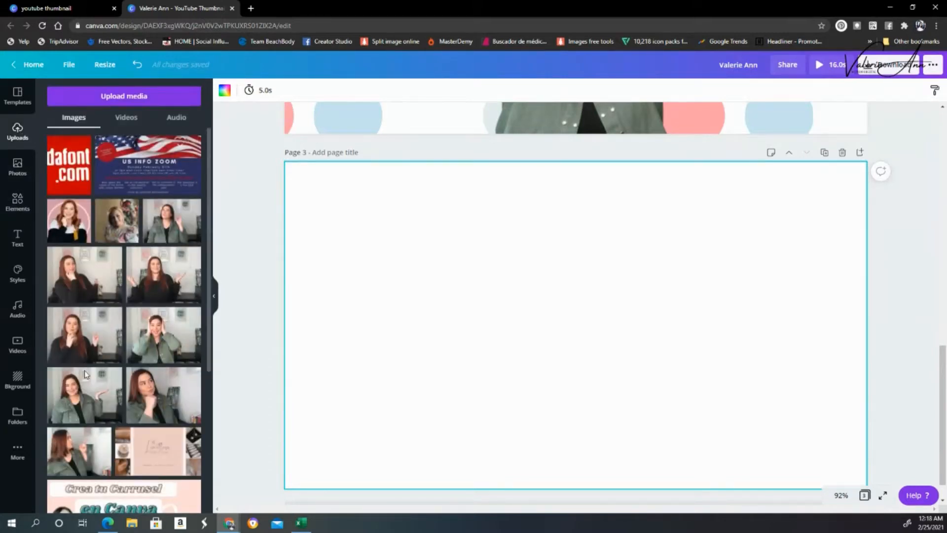
click(153, 406)
click(231, 90)
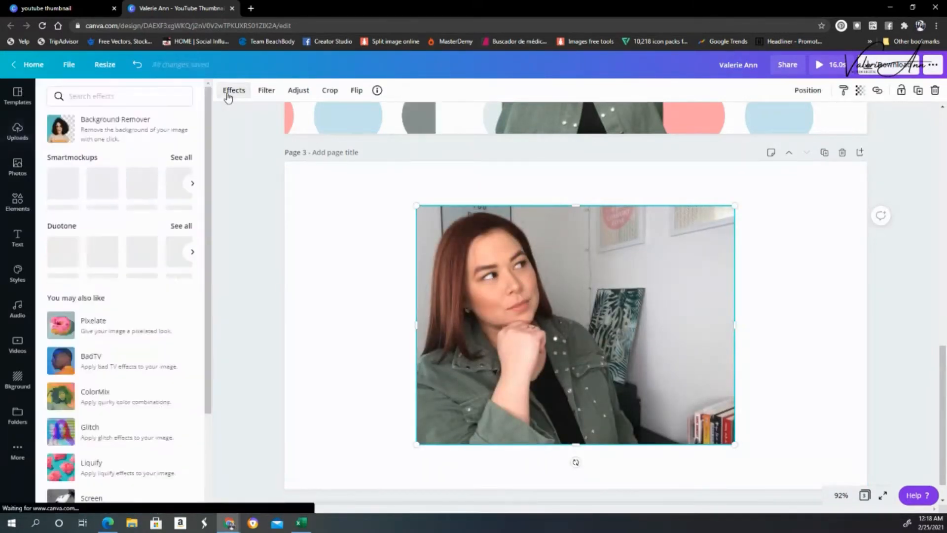
click(92, 140)
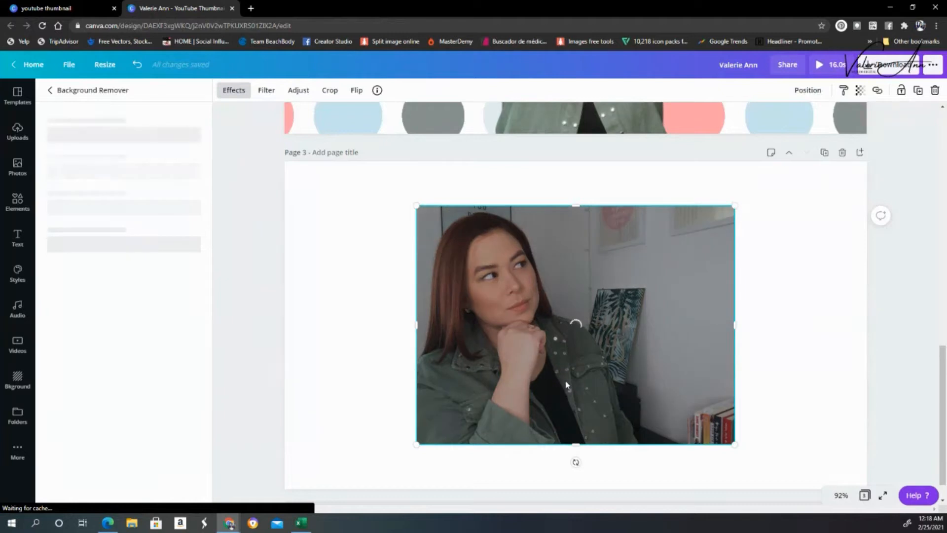
Flip the portrait horizontally and position it in page 3's lower right corner
drag(539, 370, 404, 413)
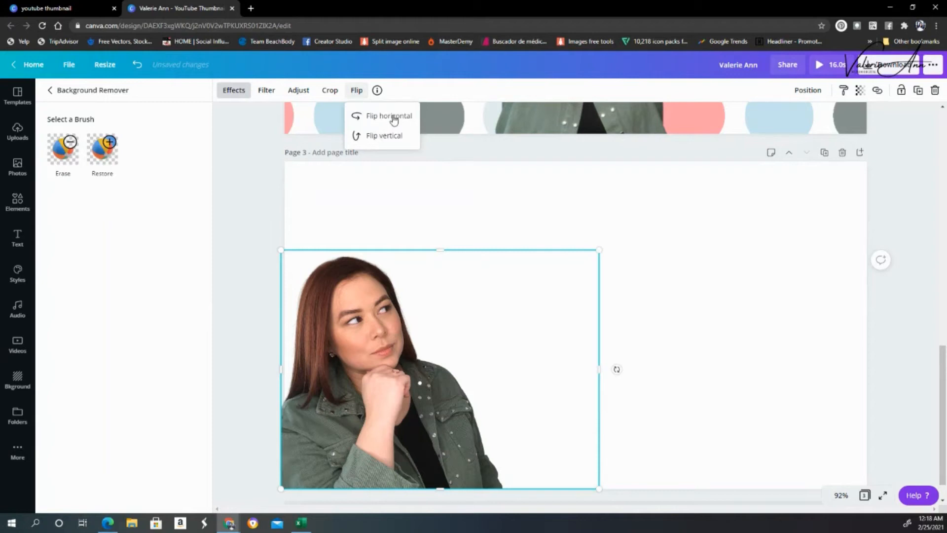
click(394, 118)
drag(555, 398, 763, 397)
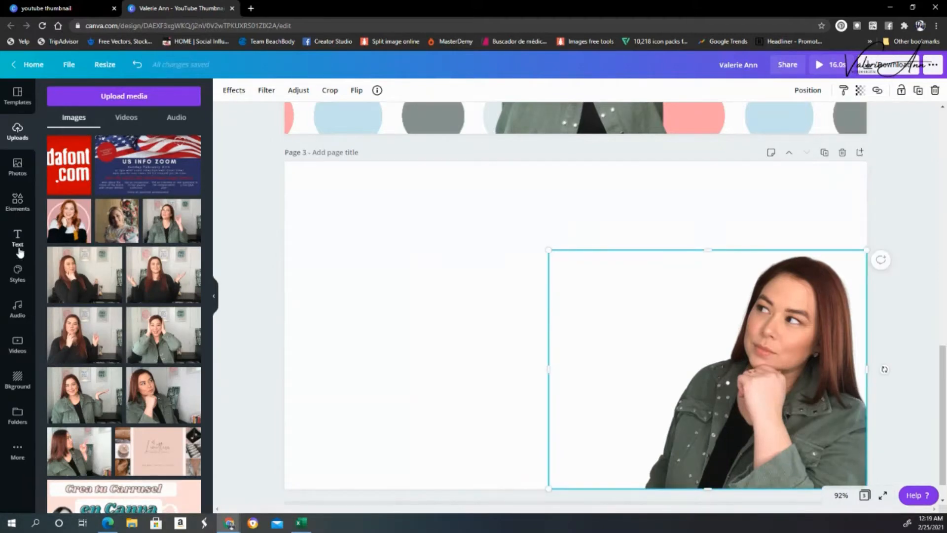
Browse the "welcome stickers" elements and add the color-changing rounded square to page 3
click(17, 202)
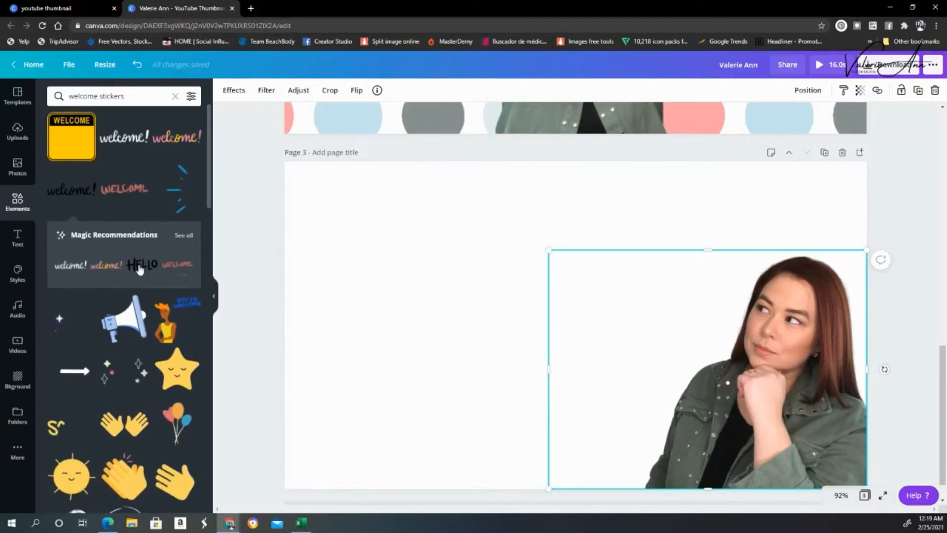
scroll(128, 317, down, 8)
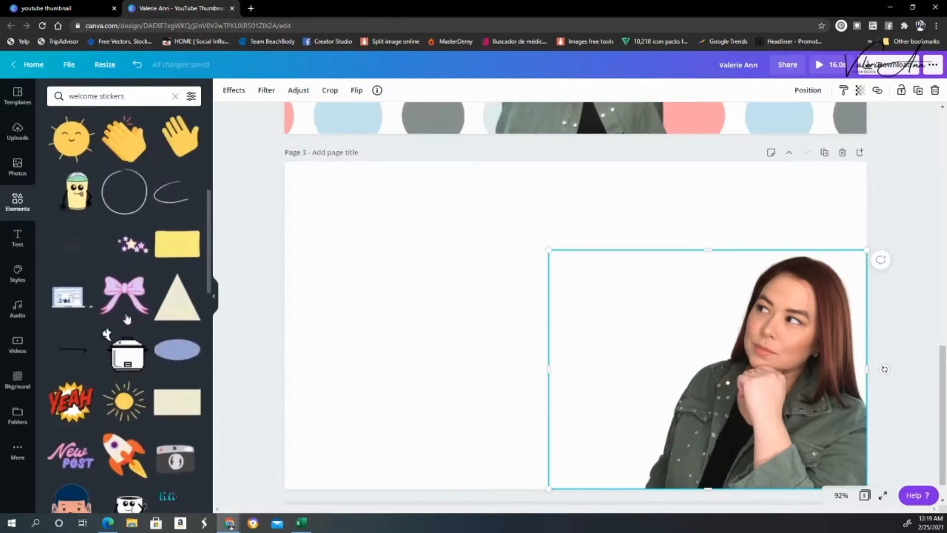
scroll(128, 317, down, 5)
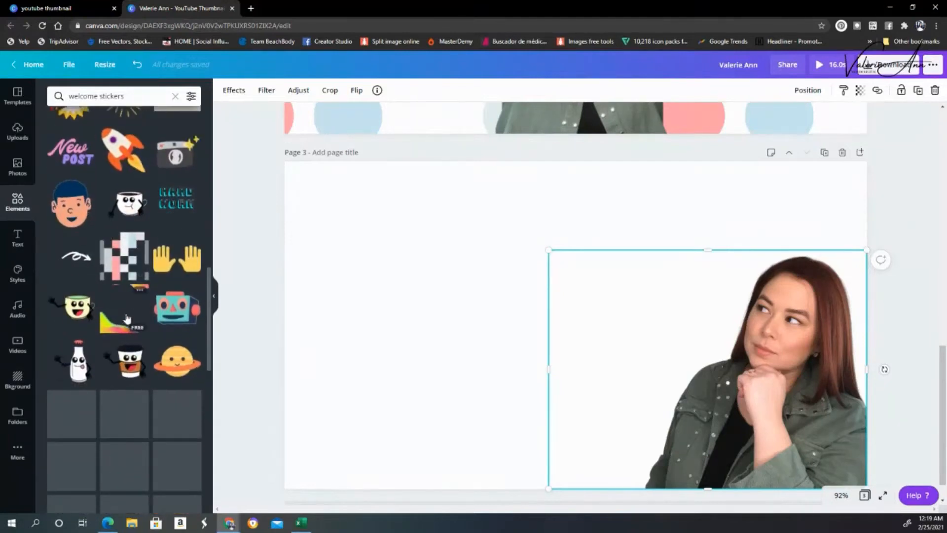
scroll(127, 317, down, 1)
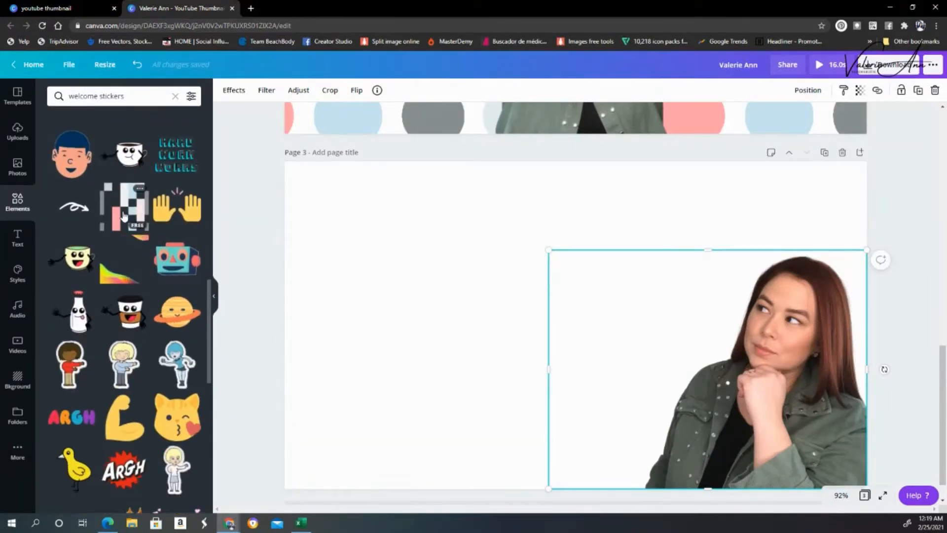
scroll(128, 254, down, 8)
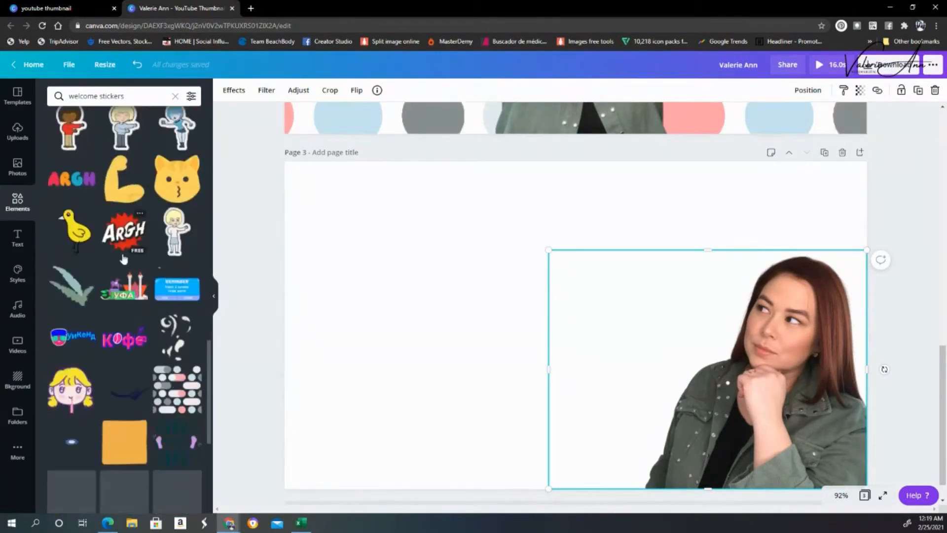
scroll(124, 258, down, 6)
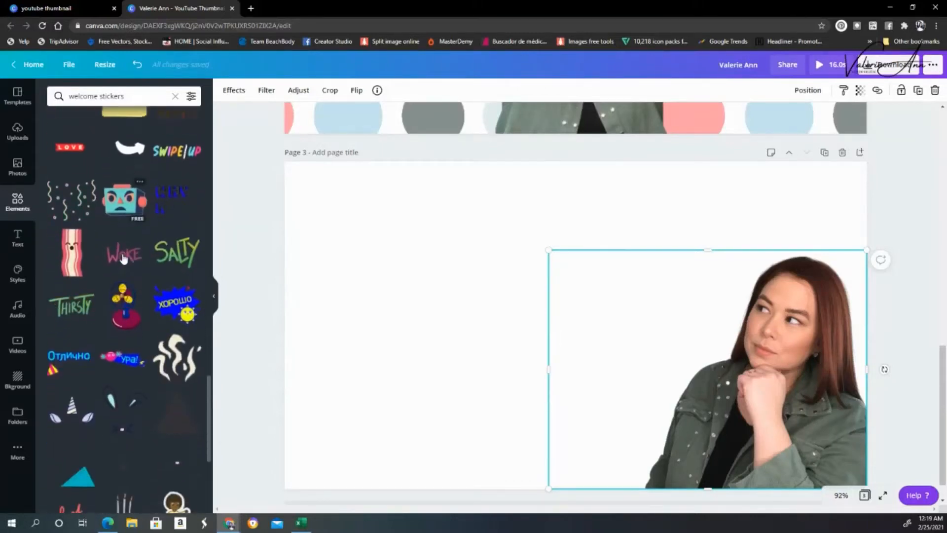
scroll(123, 258, down, 1)
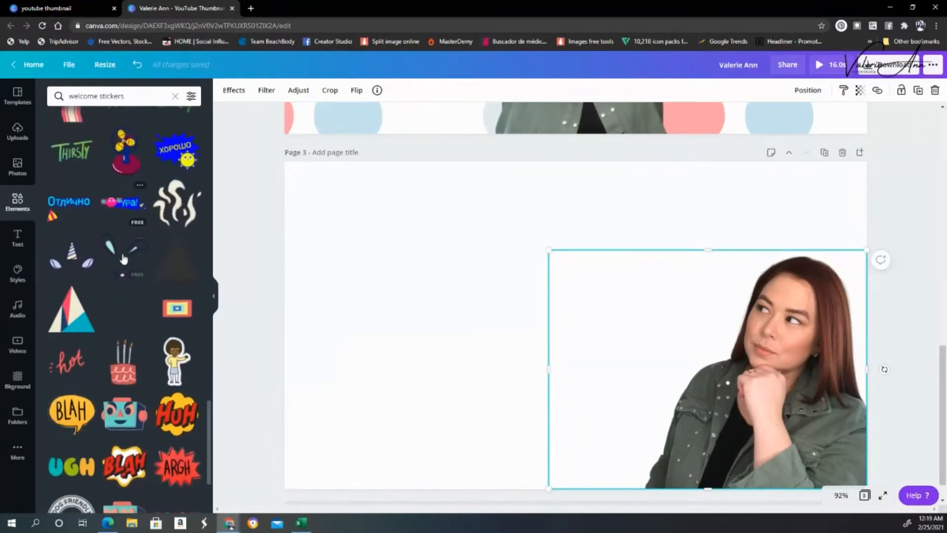
scroll(123, 258, up, 4)
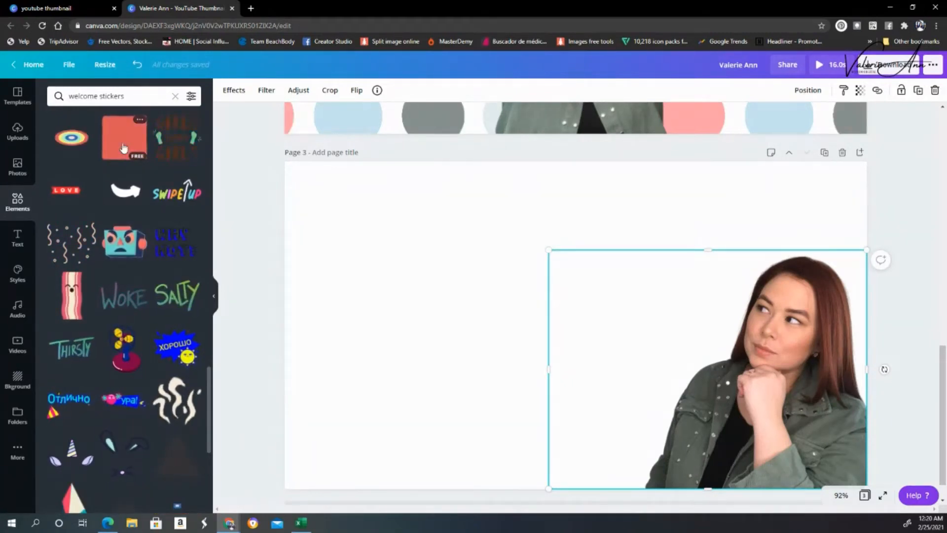
click(123, 148)
Enlarge the color-changing square to cover all of page 3 and send it backward behind the portrait
drag(442, 459, 123, 501)
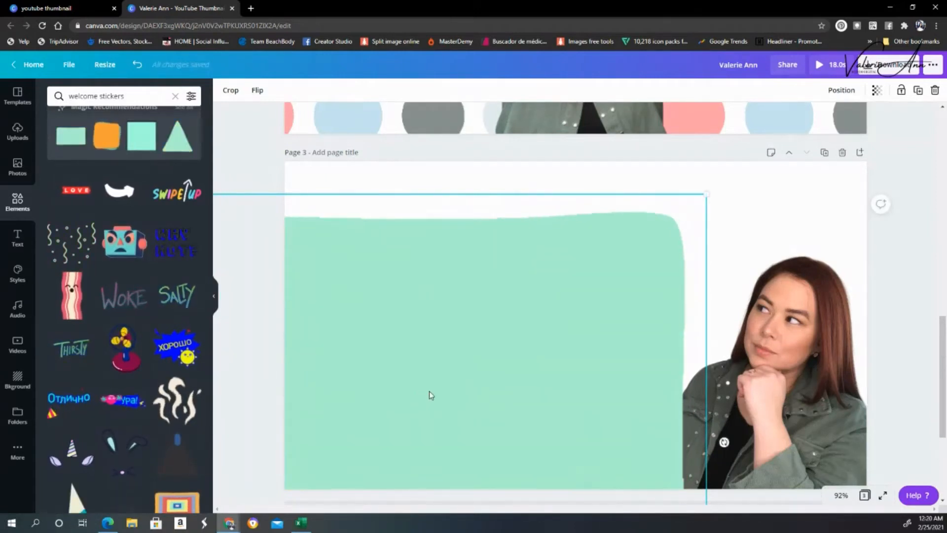
drag(421, 396, 527, 439)
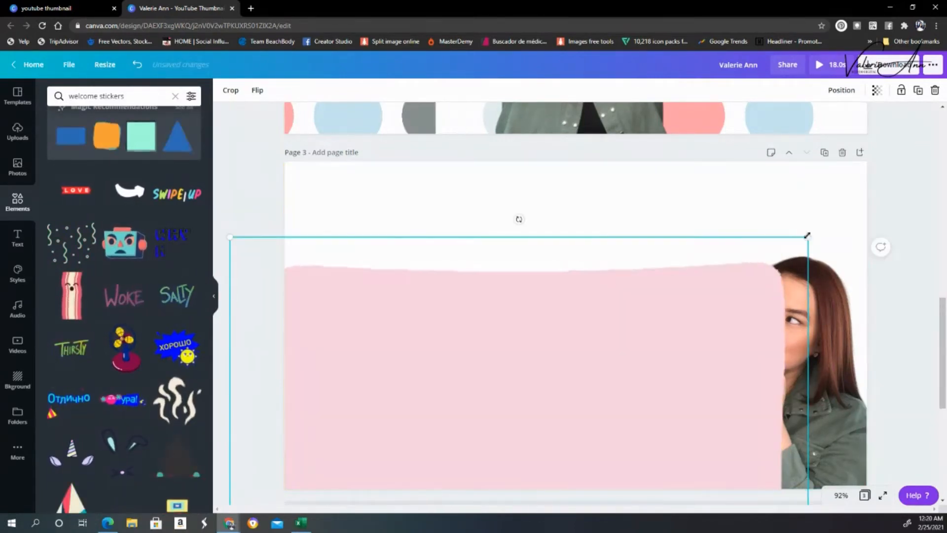
drag(808, 235, 913, 132)
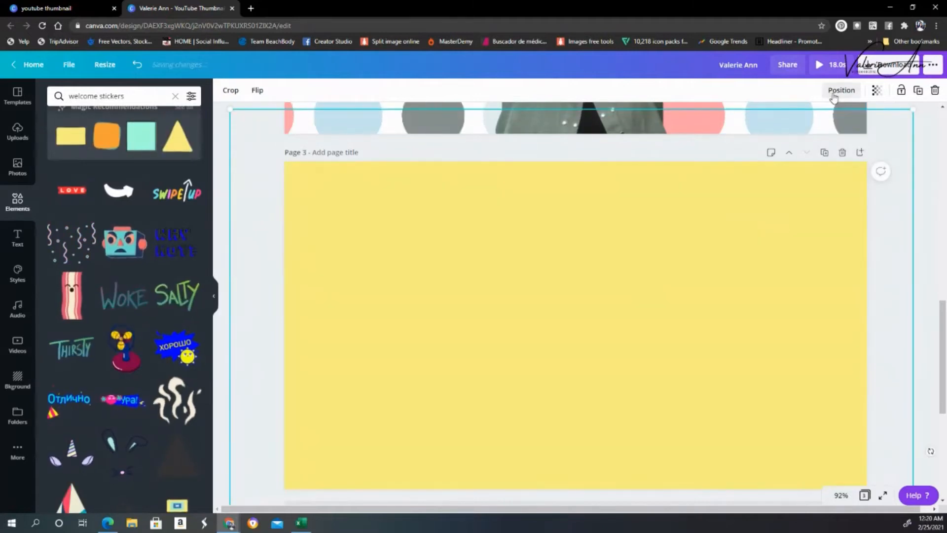
click(839, 91)
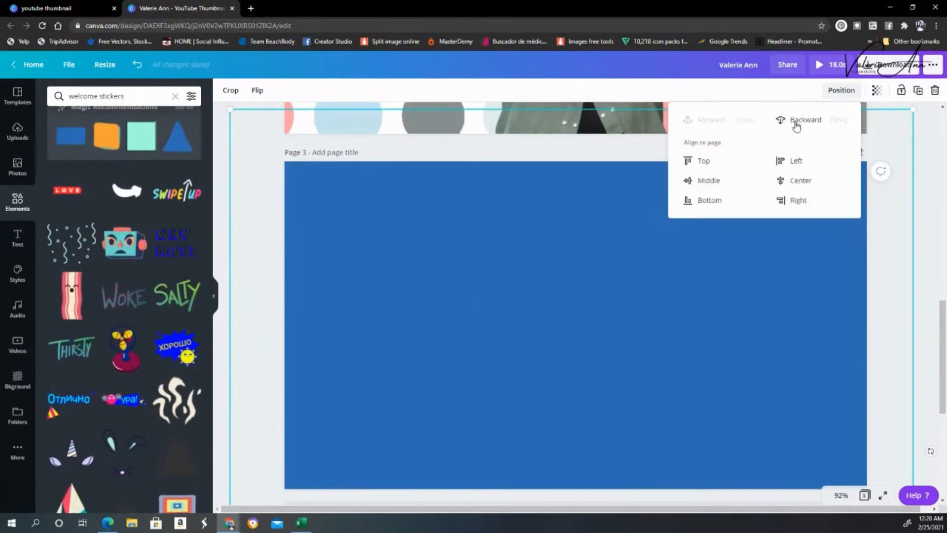
click(796, 122)
Set the color-changing backdrop's transparency to 31 and deselect it
click(877, 90)
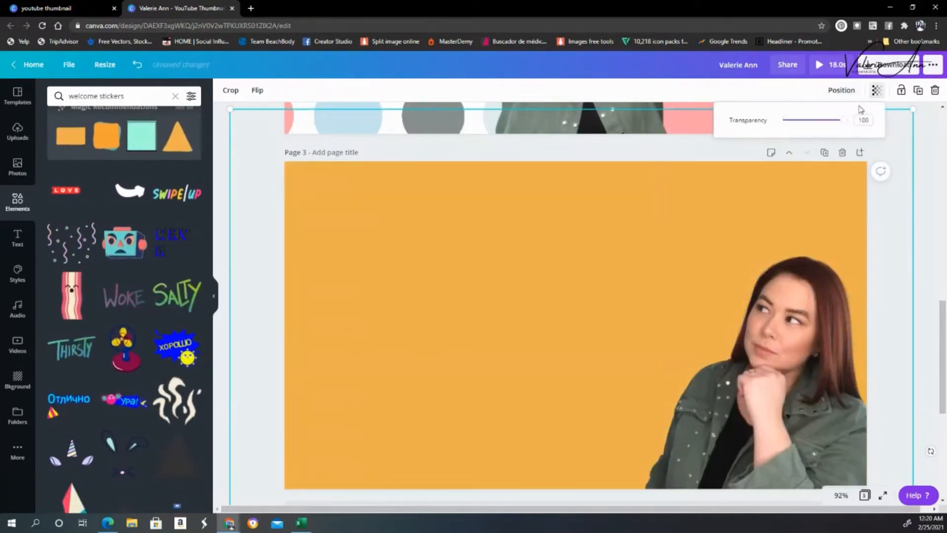
drag(838, 128, 803, 127)
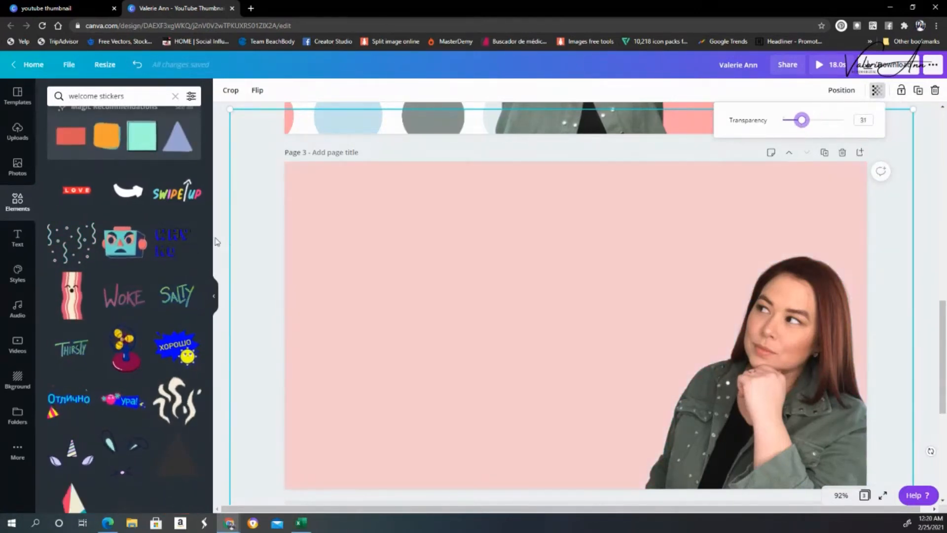
click(216, 239)
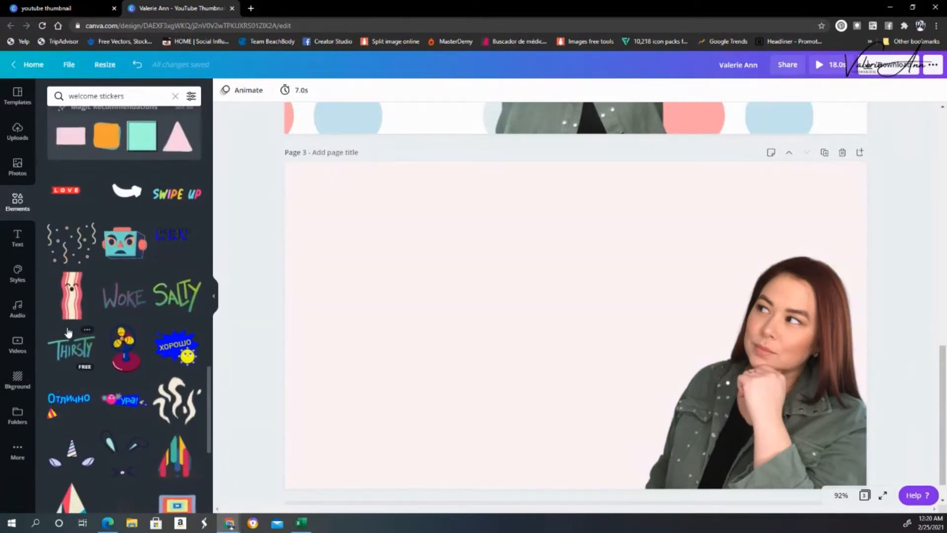
Search the elements for "Youtube sticker" in place of the welcome stickers
scroll(69, 331, down, 5)
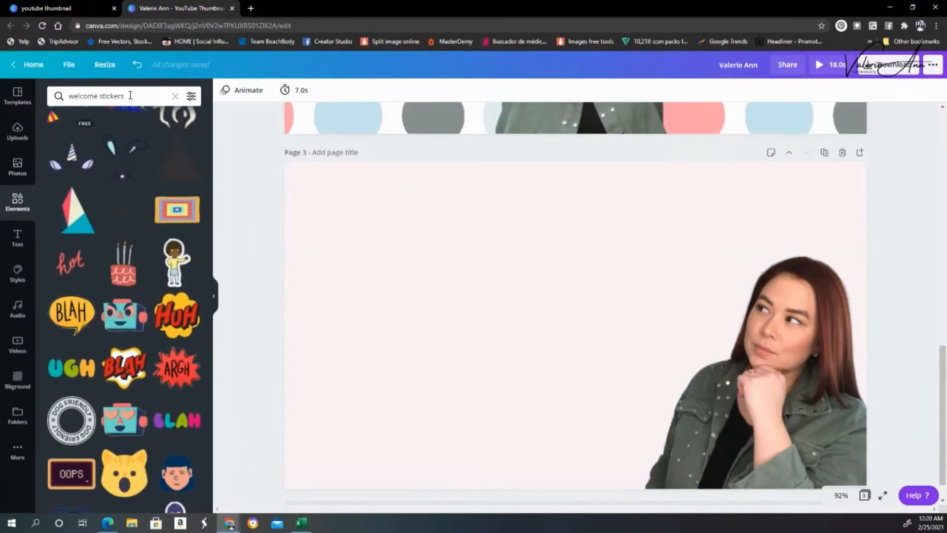
drag(125, 96, 68, 97)
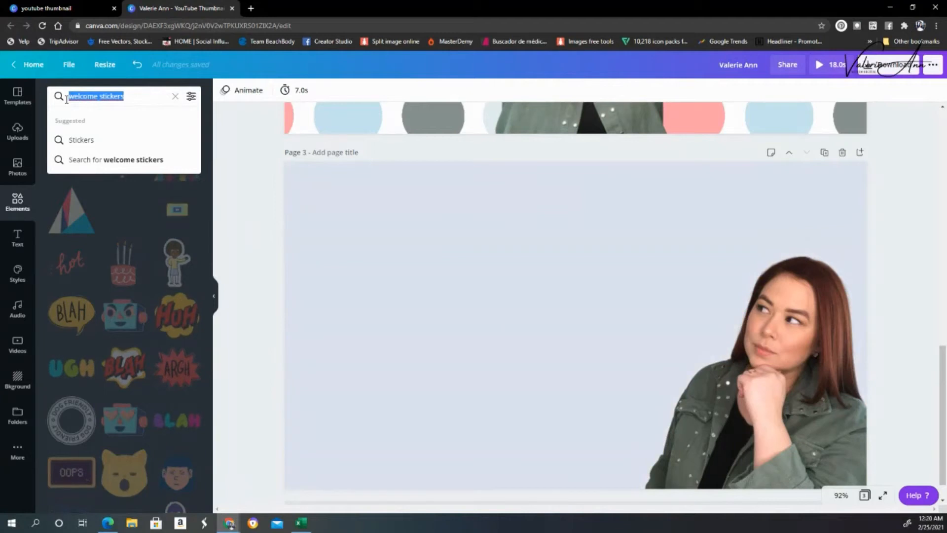
text(Yout)
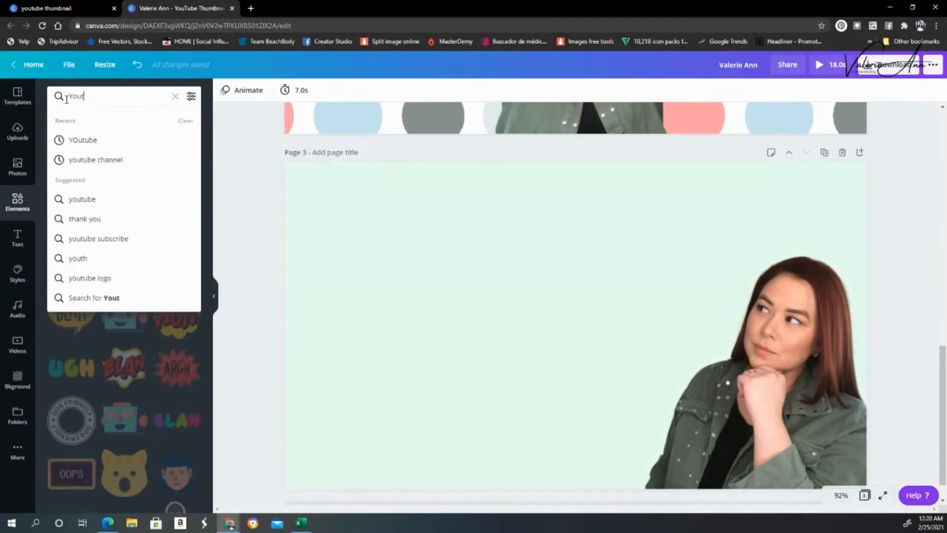
text(ube sticker)
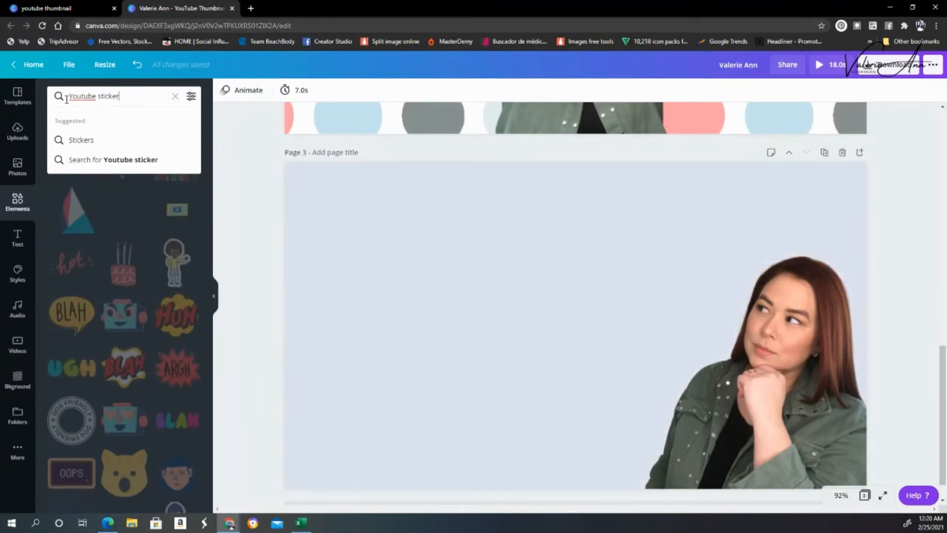
key(Return)
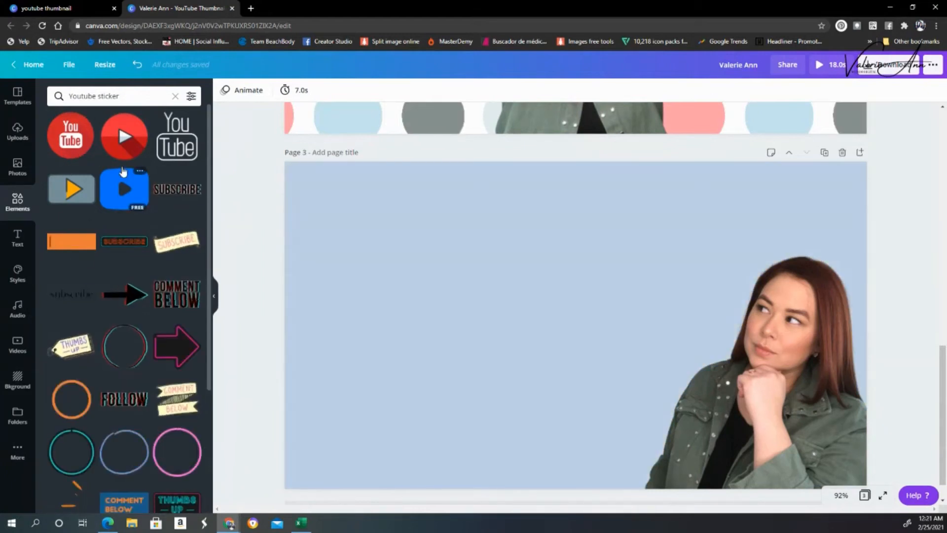
Browse the YouTube stickers, add the cream "SUBSCRIBE" ribbon banner to page 3 and shrink it to clear the portrait
scroll(125, 173, down, 10)
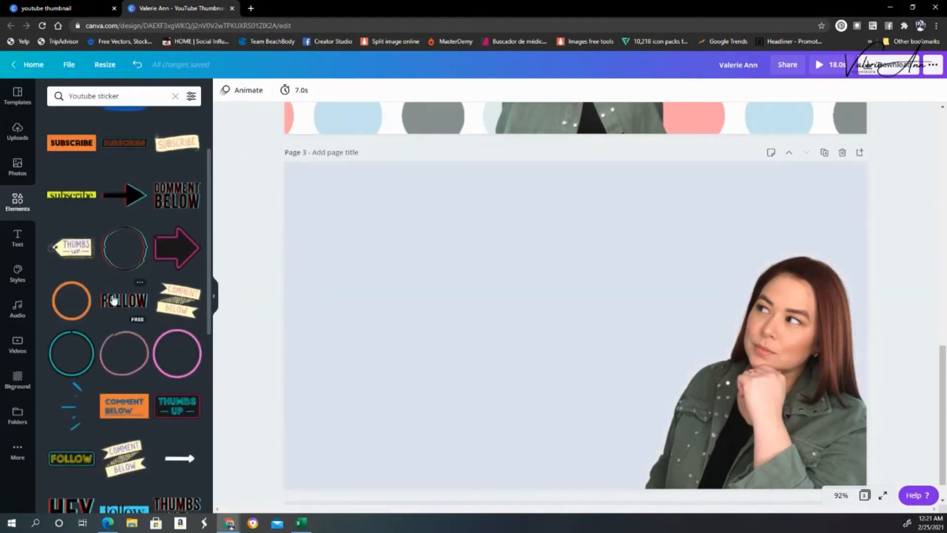
scroll(113, 300, down, 3)
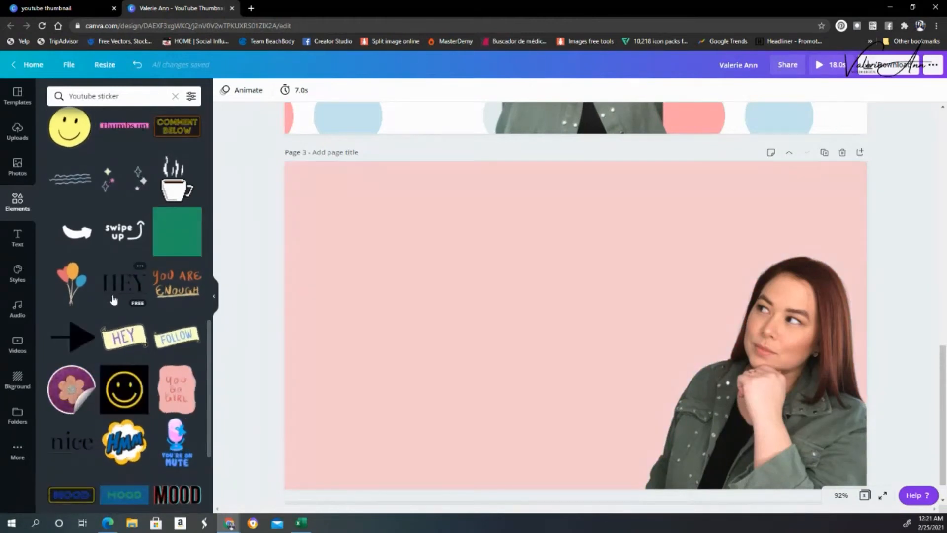
scroll(113, 299, up, 2)
scroll(114, 299, up, 5)
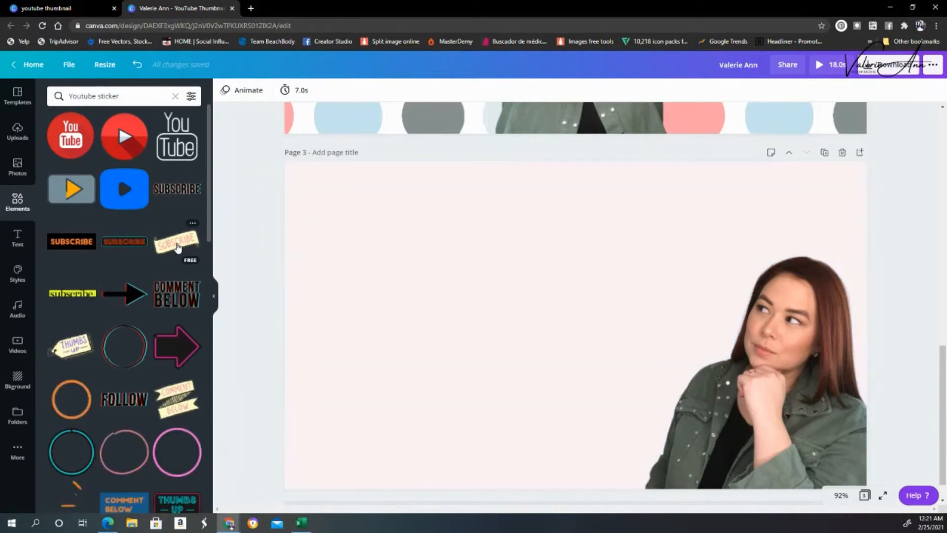
click(177, 247)
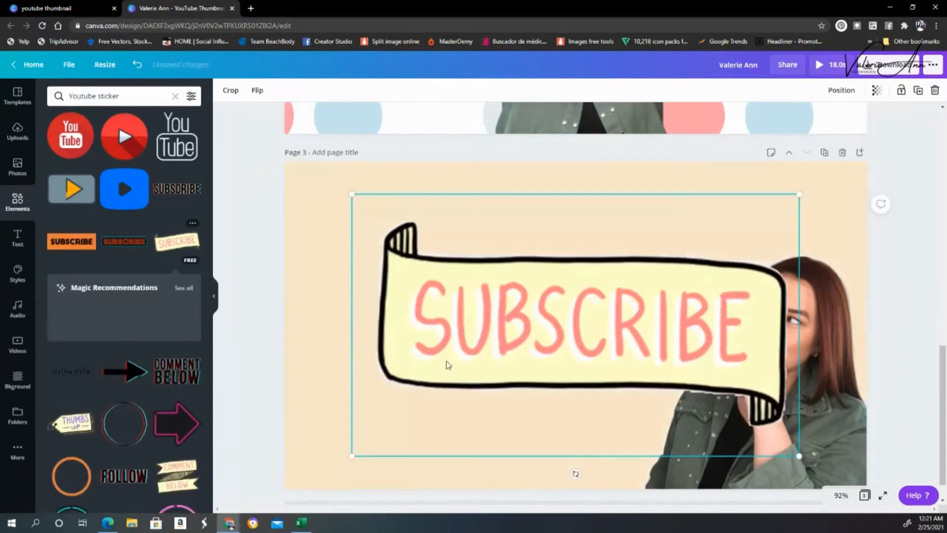
drag(802, 458, 672, 381)
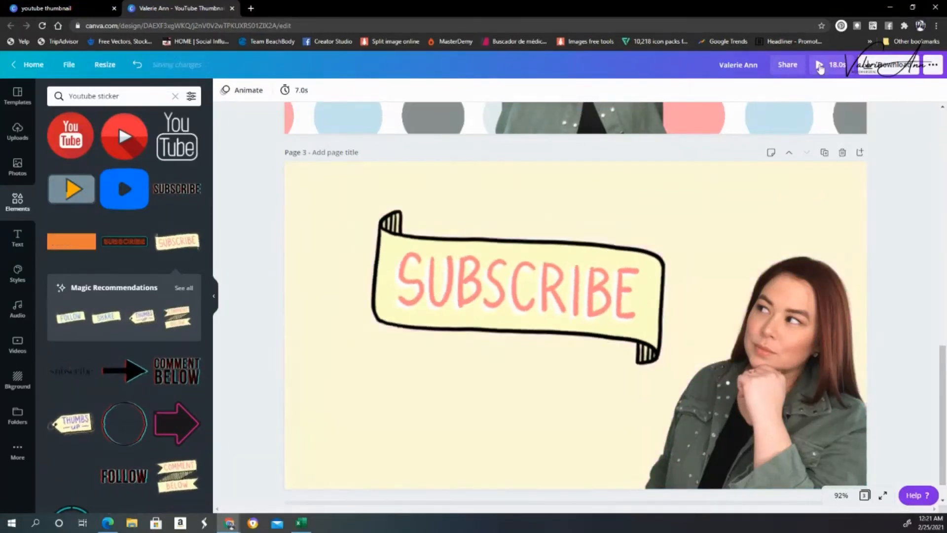
Play the animated preview of the whole design and close it
click(820, 69)
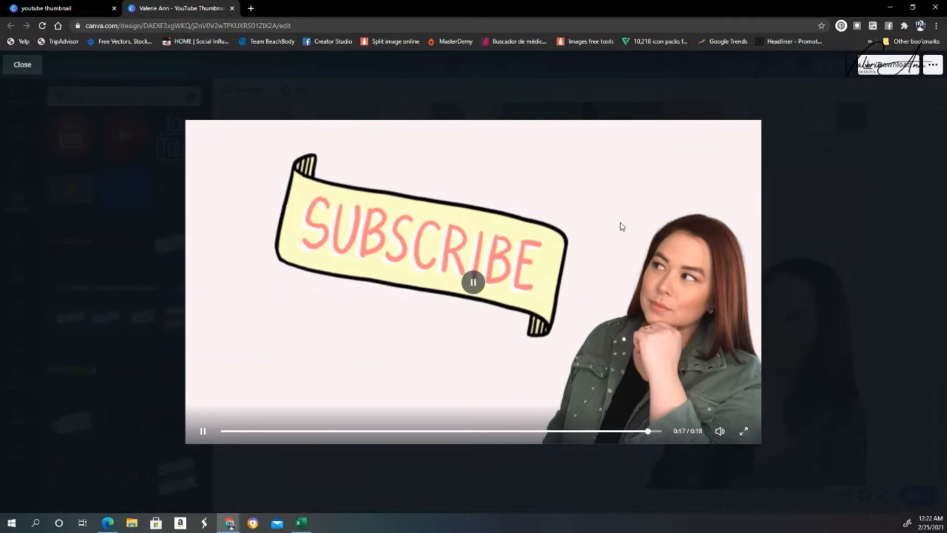
click(120, 87)
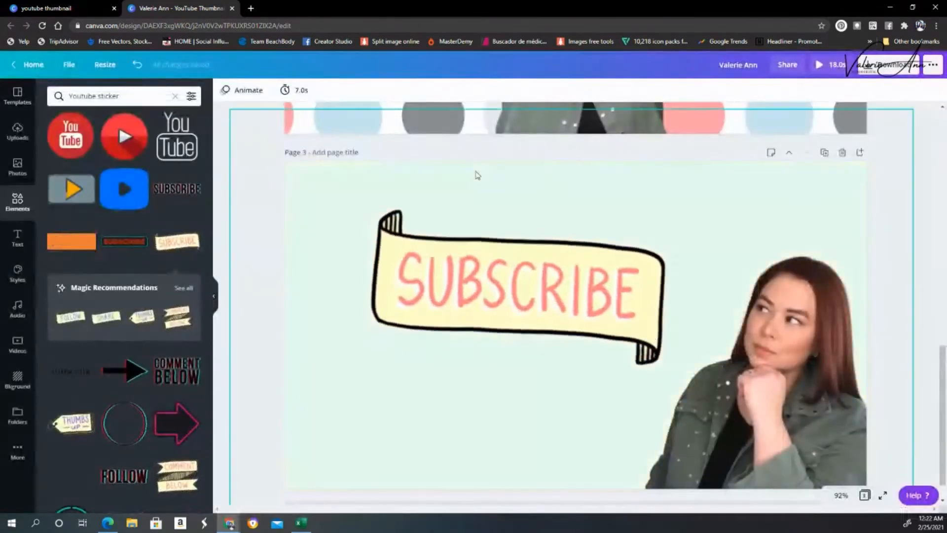
Set the timing of page 1, with the portrait beside the signature text, to 3.0 seconds
scroll(512, 152, up, 15)
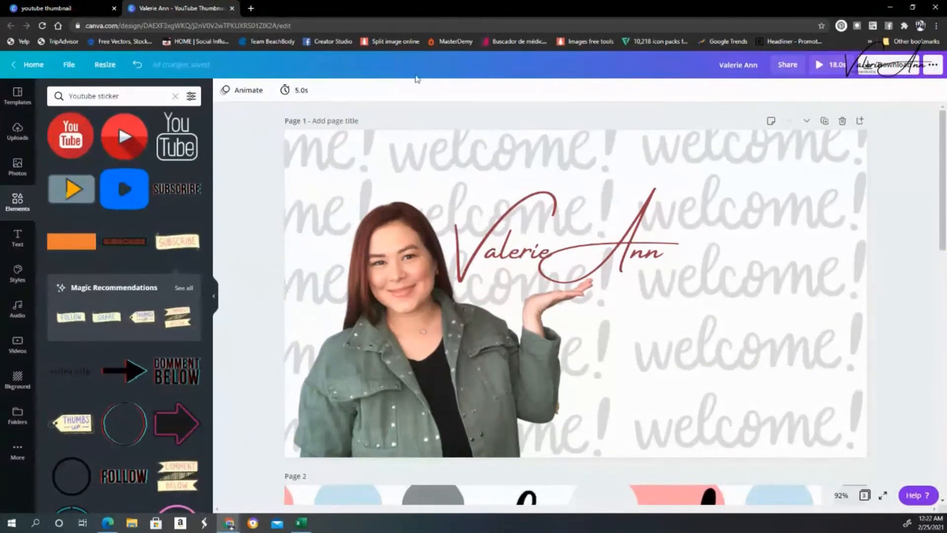
click(298, 90)
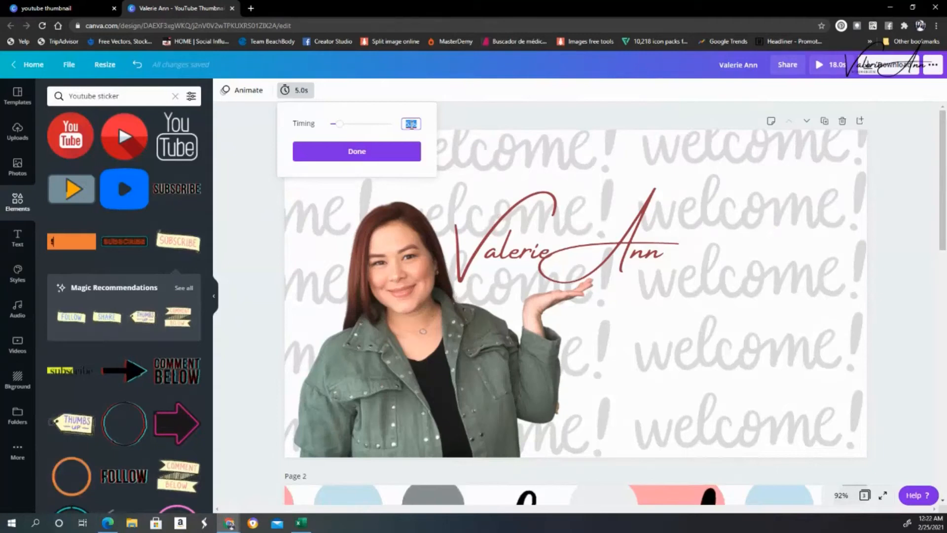
click(373, 159)
Set the timing of page 2, with the "welcome!" heading, to 3.0 seconds
scroll(342, 279, down, 4)
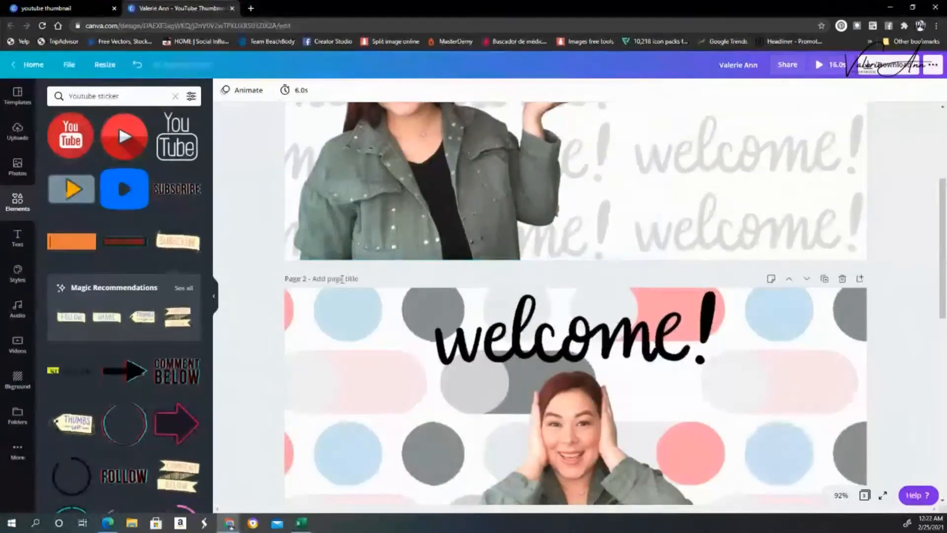
click(294, 90)
text(3)
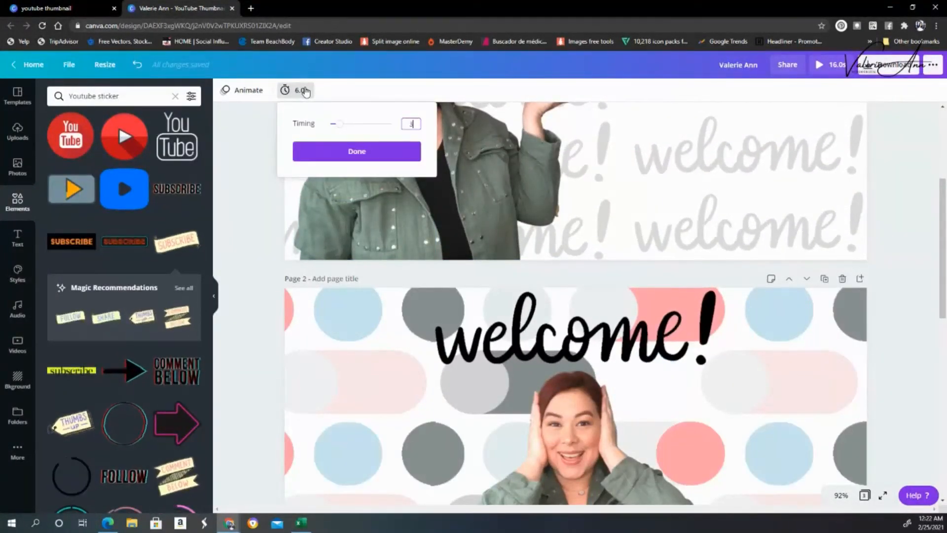
click(370, 158)
Set the timing of page 3, with the "SUBSCRIBE" ribbon banner, to 3.0 seconds
scroll(324, 167, down, 5)
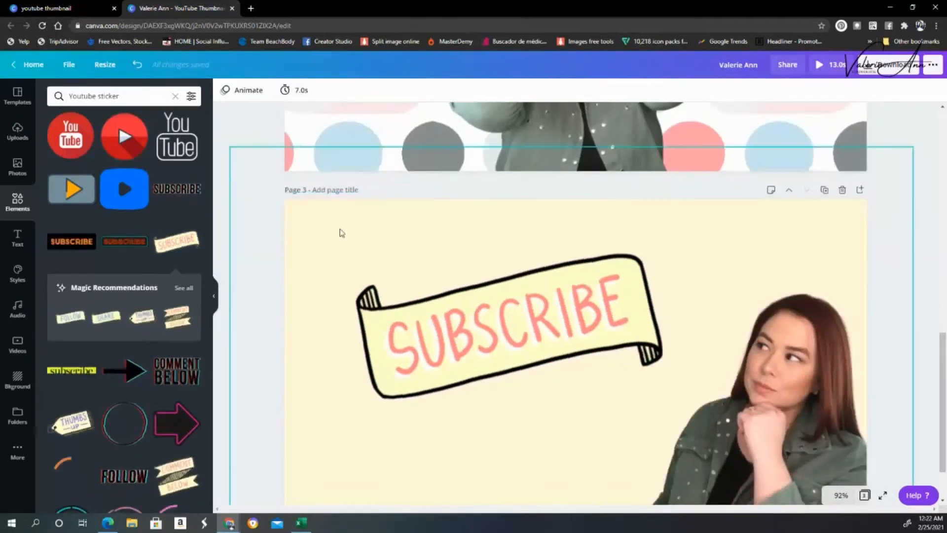
click(306, 94)
text(3.0s)
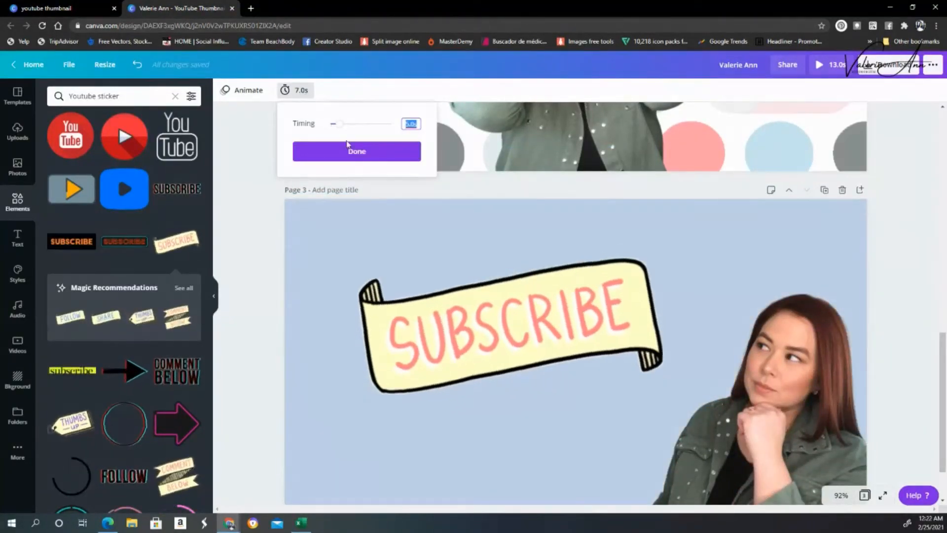
click(369, 154)
Open the audio library to choose a music track for the design
scroll(369, 200, down, 2)
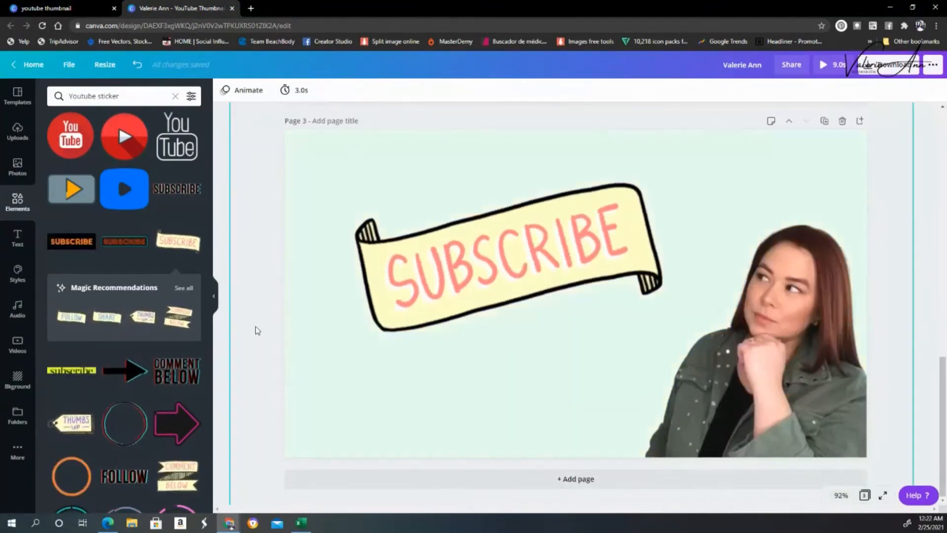
click(17, 309)
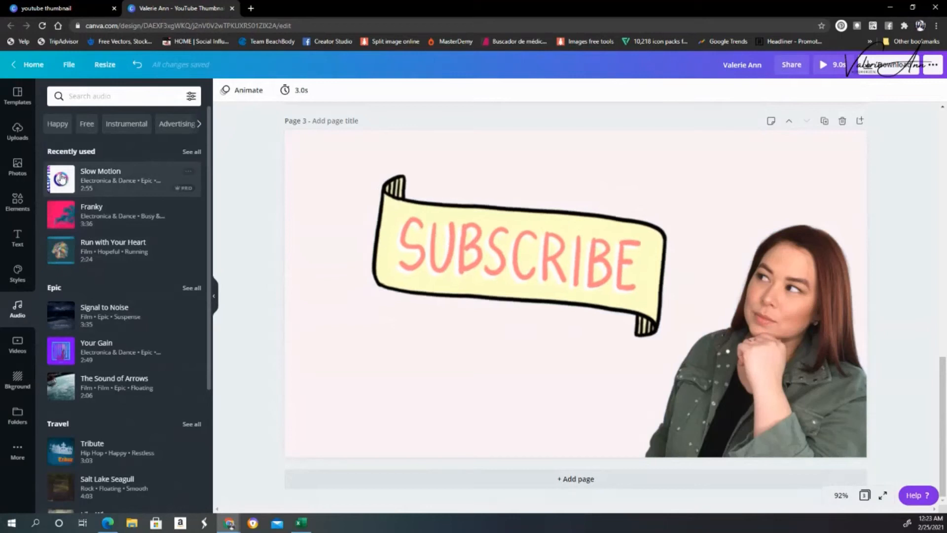